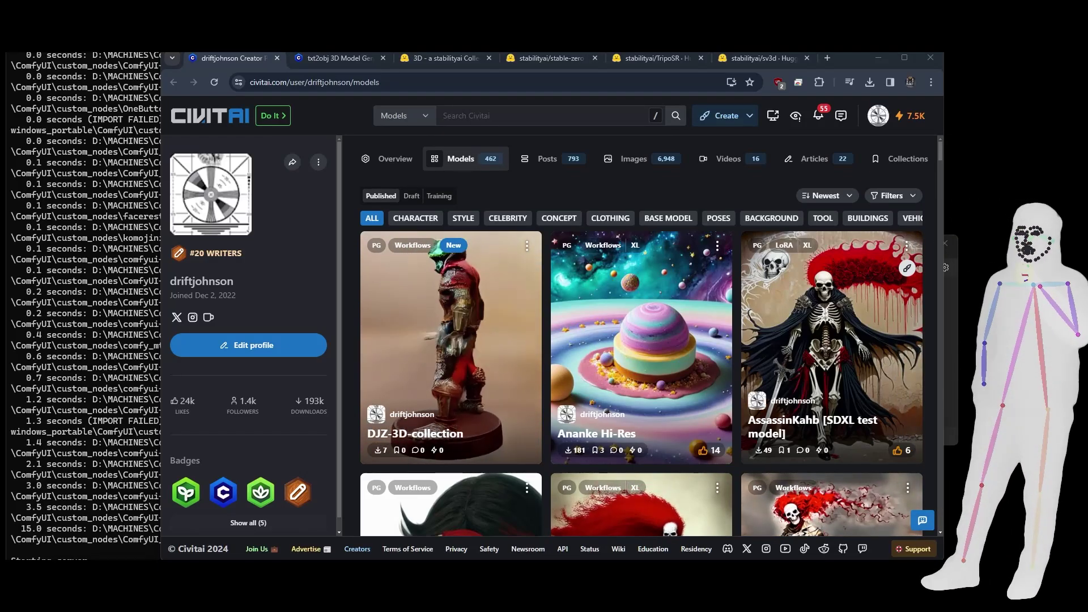
# Step: Open the DJZ-3D-collection model page, which offers a 14.08 KB workflow archive
pyautogui.click(505, 331)
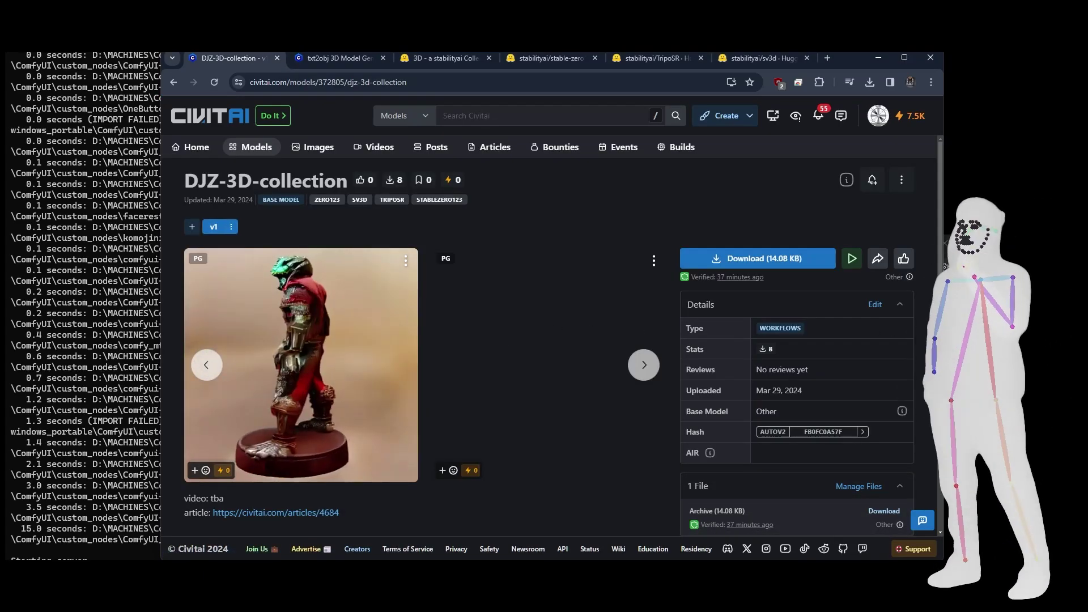
pyautogui.hotkey('alt', 'Tab')
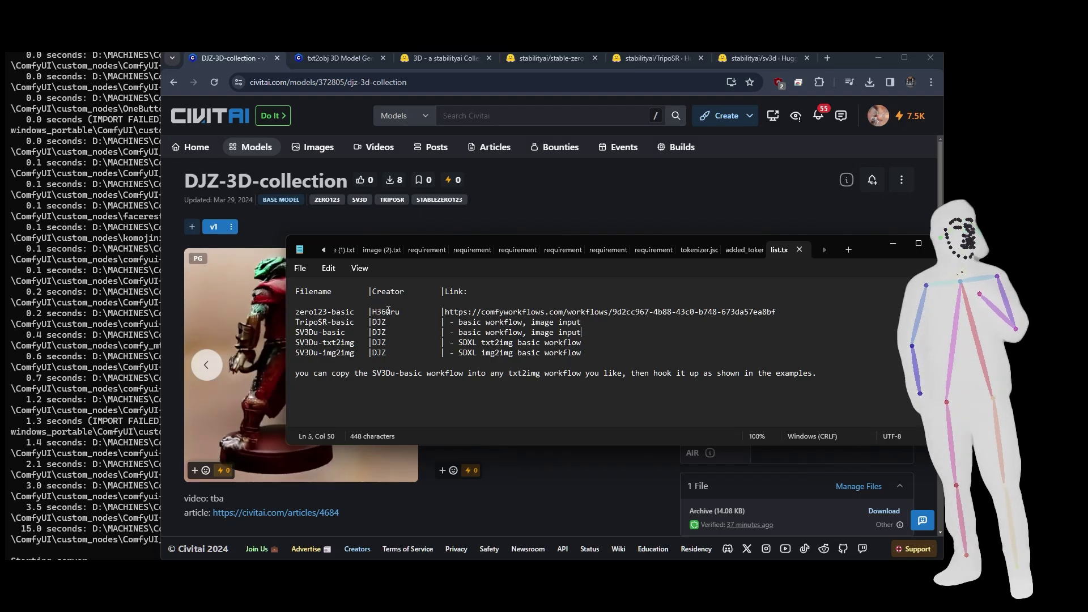
pyautogui.moveTo(400, 312); pyautogui.dragTo(296, 314)
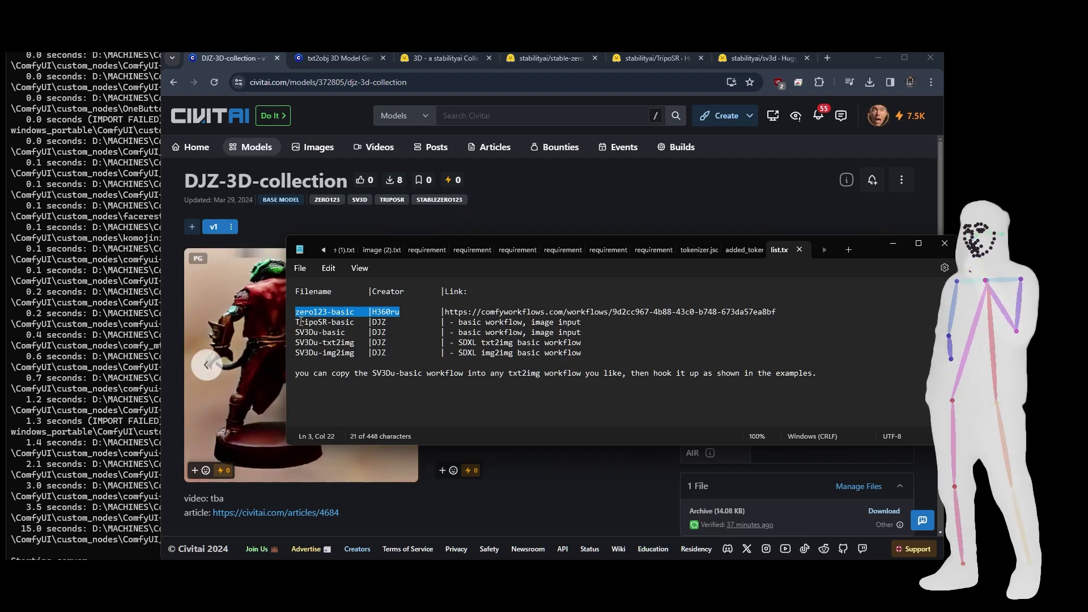
pyautogui.doubleClick(328, 323)
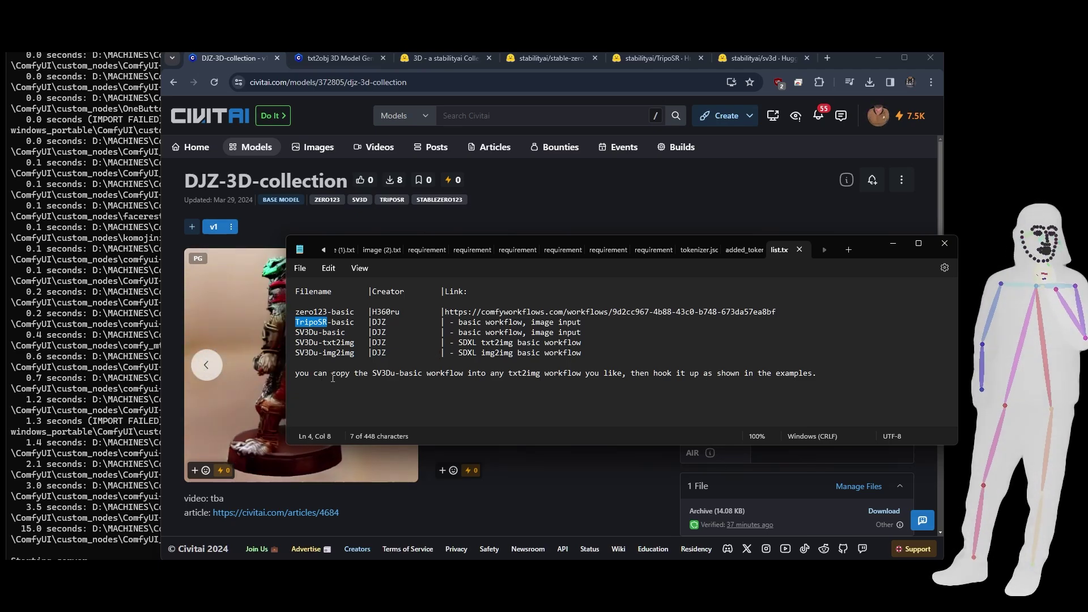
pyautogui.tripleClick(303, 334)
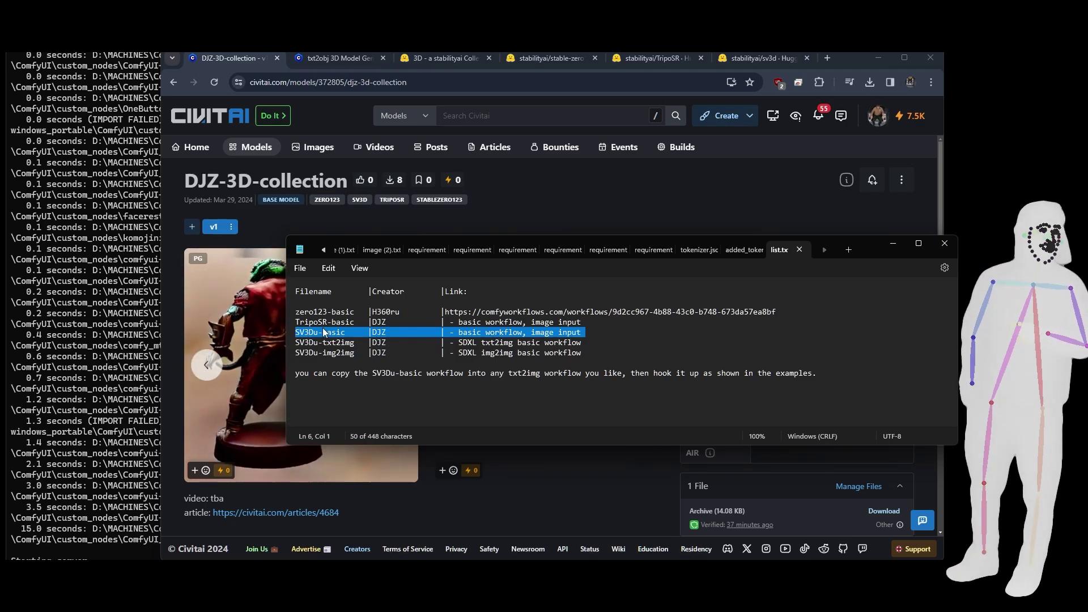
pyautogui.click(353, 336)
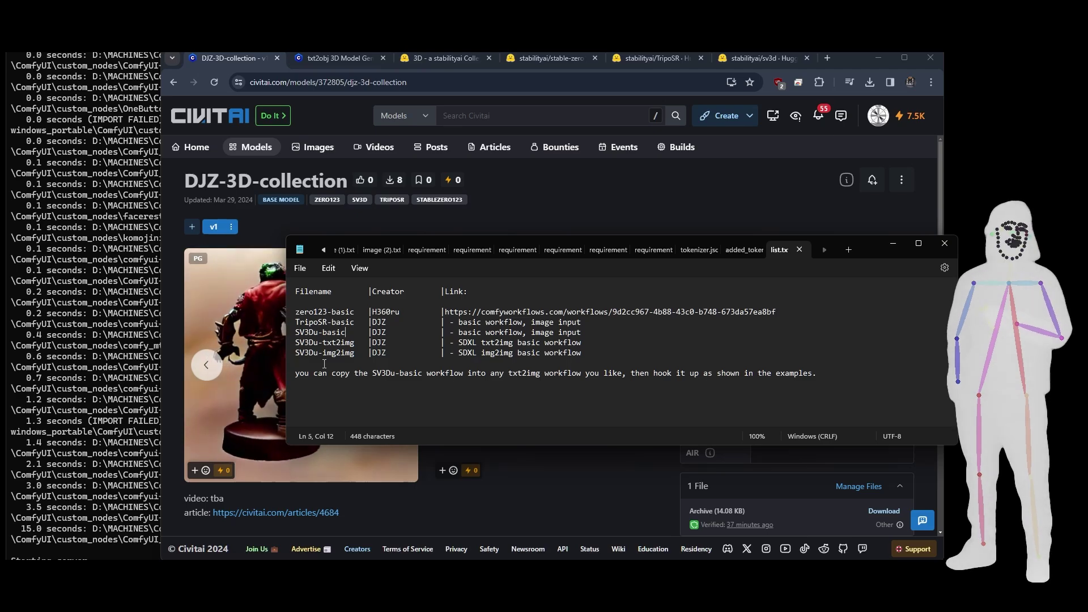
# Step: Read the txt2obj article's Links, workflow-pack, Photogrammetry and Final Stage sections
pyautogui.click(340, 224)
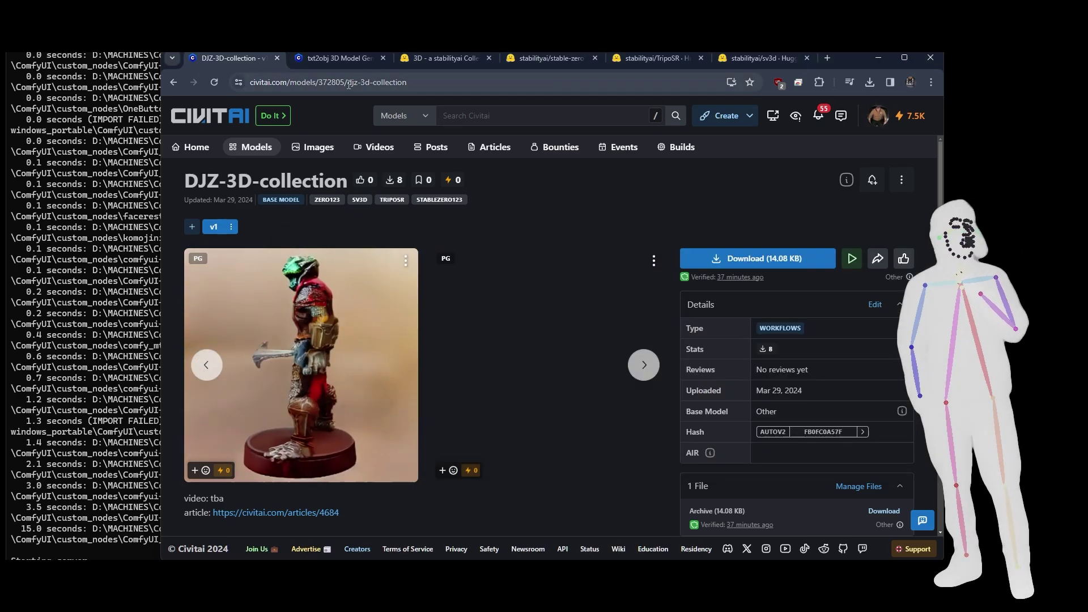
pyautogui.click(343, 61)
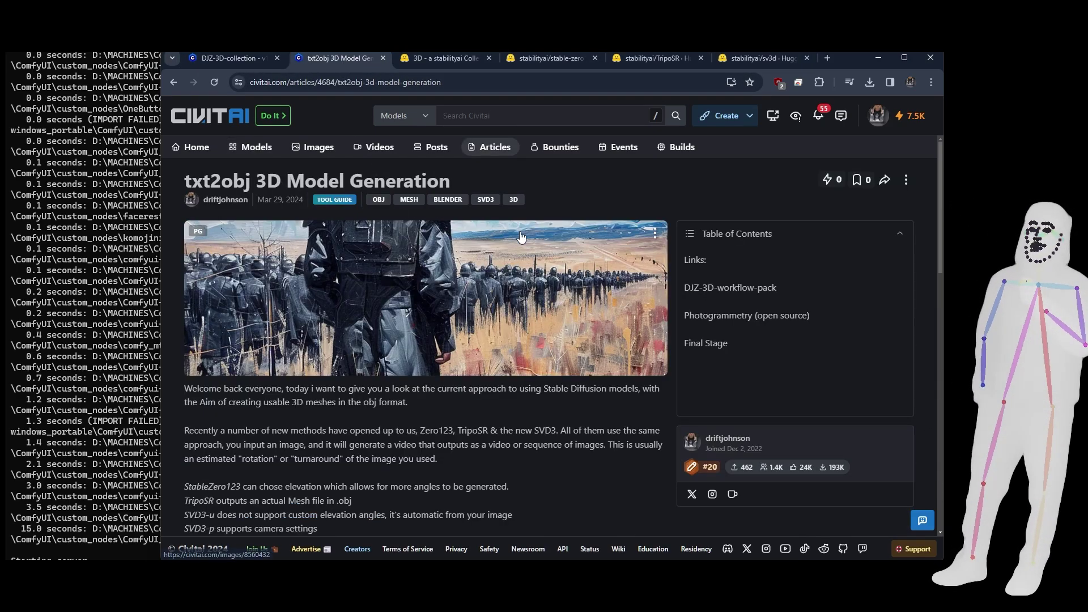
pyautogui.scroll(-4, 538, 250)
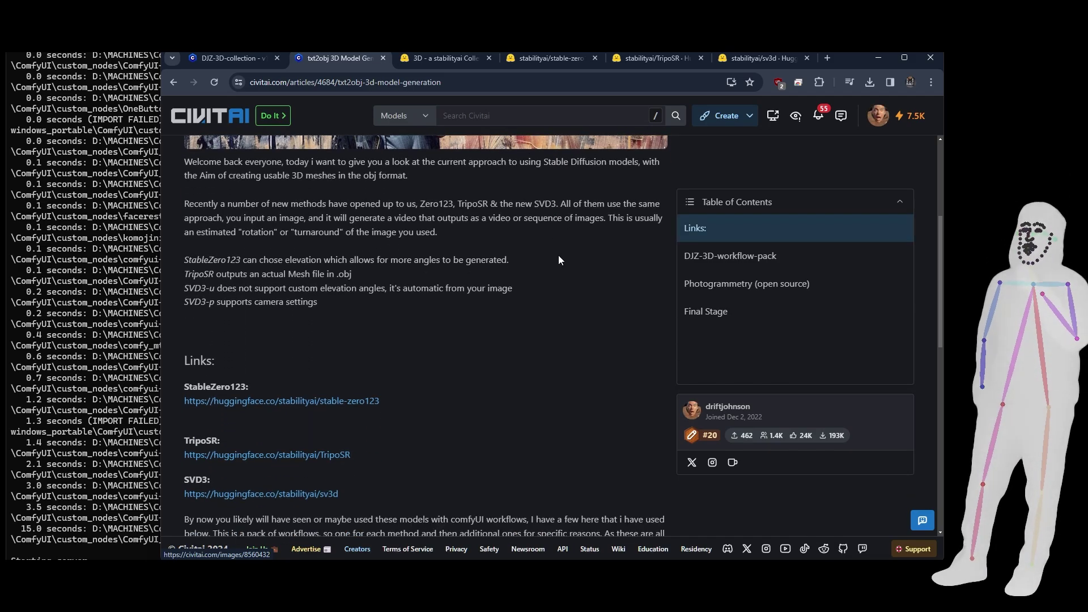
pyautogui.scroll(-2, 559, 260)
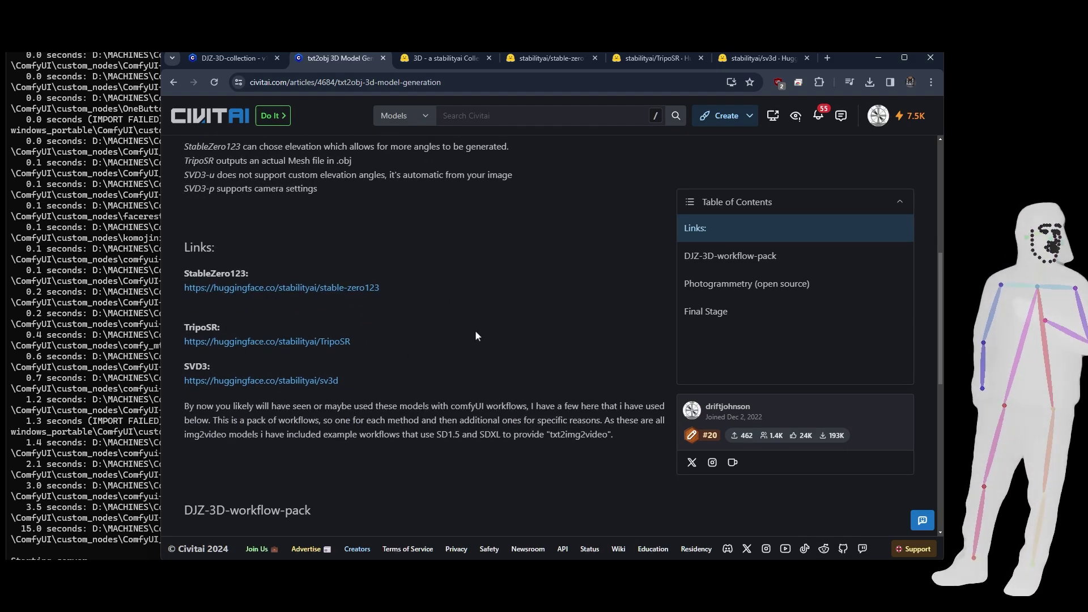
pyautogui.scroll(-5, 437, 379)
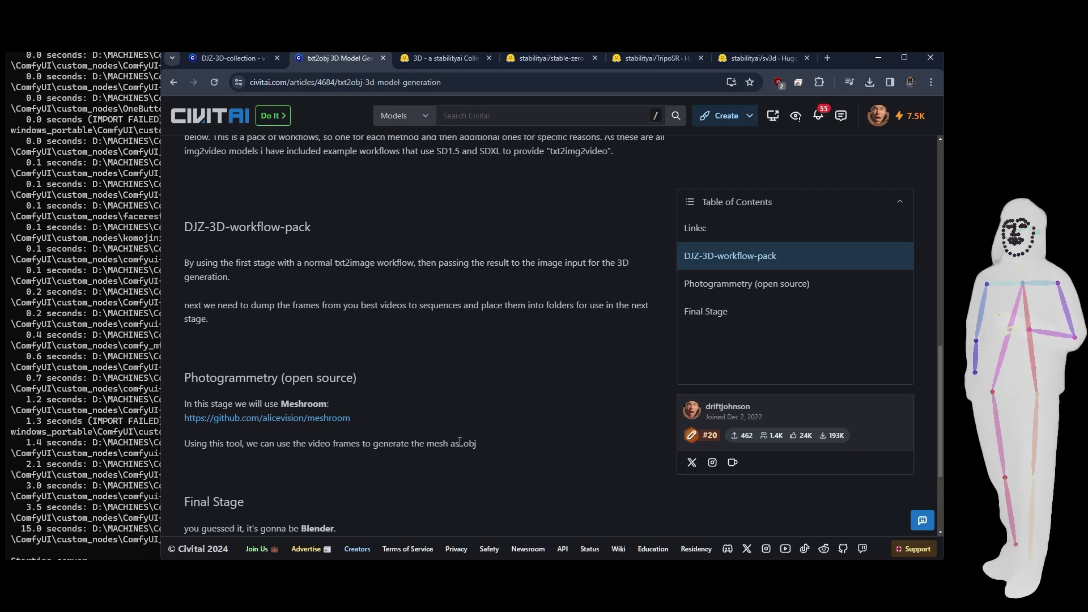
pyautogui.scroll(-3, 478, 438)
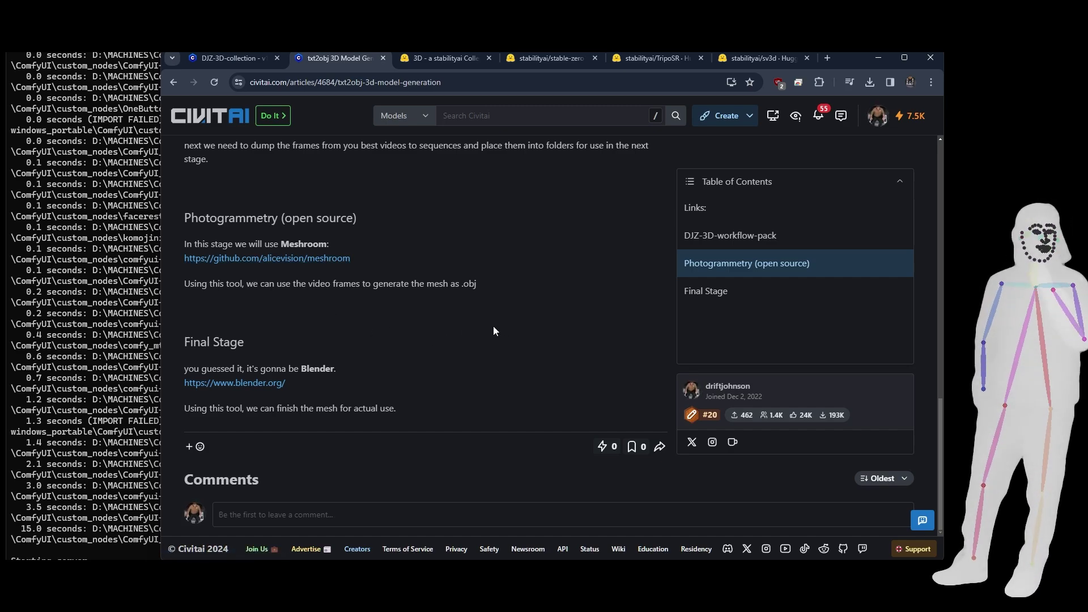
pyautogui.scroll(4, 492, 331)
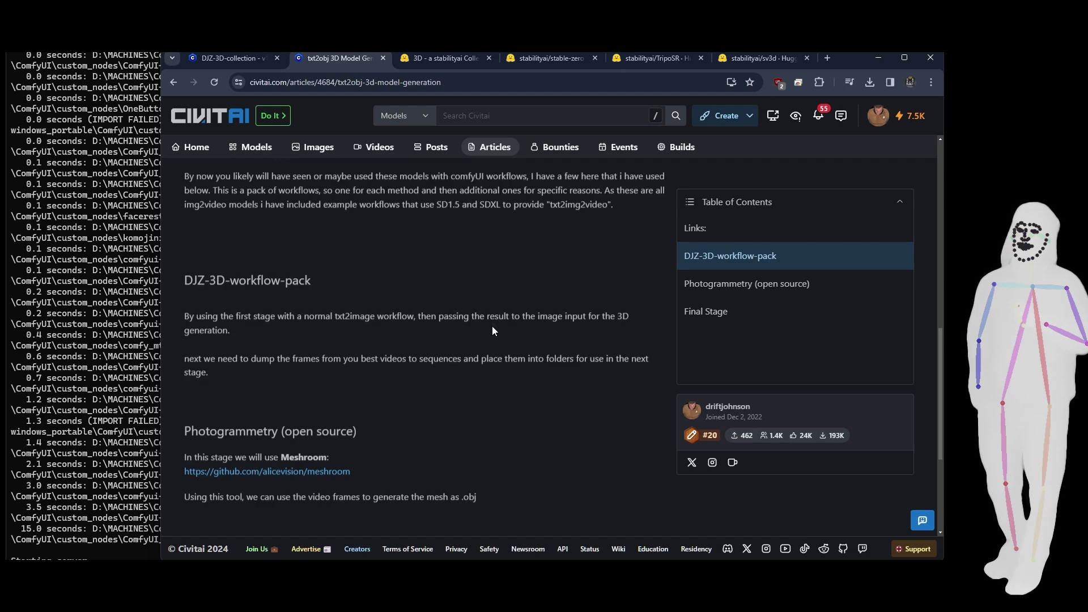
# Step: Look over the stabilityai 3D models collection and the stable-zero123 model page
pyautogui.click(457, 55)
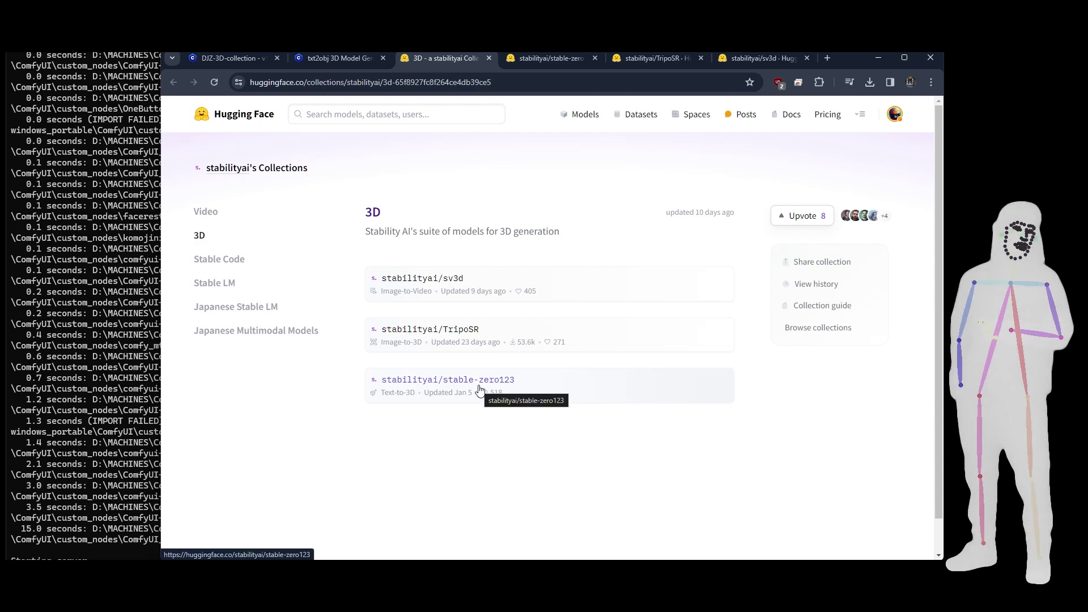
pyautogui.hotkey('ctrl', 'Tab')
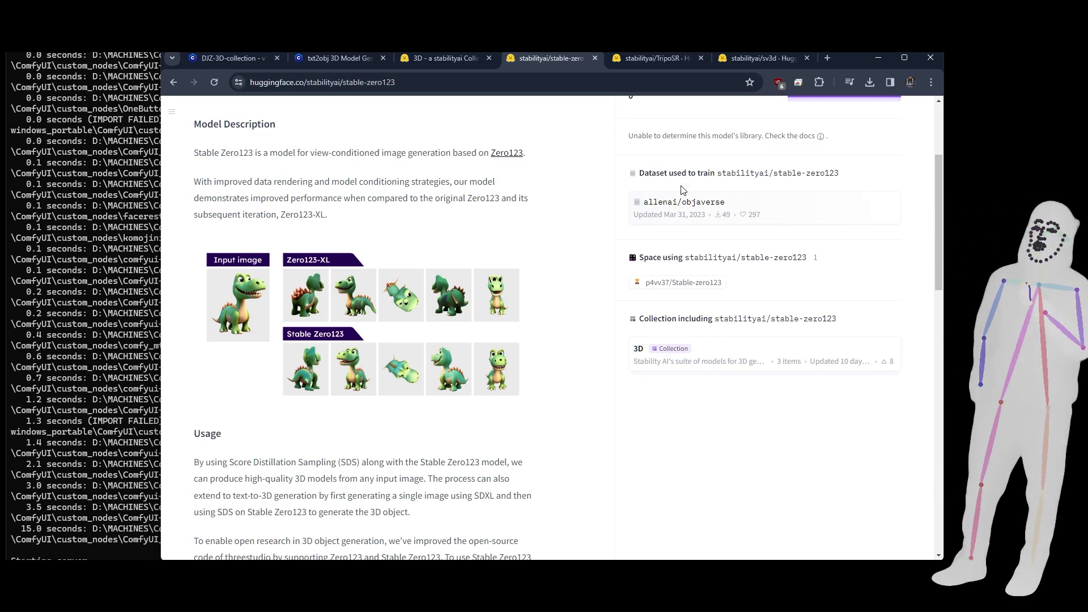
pyautogui.moveTo(658, 58)
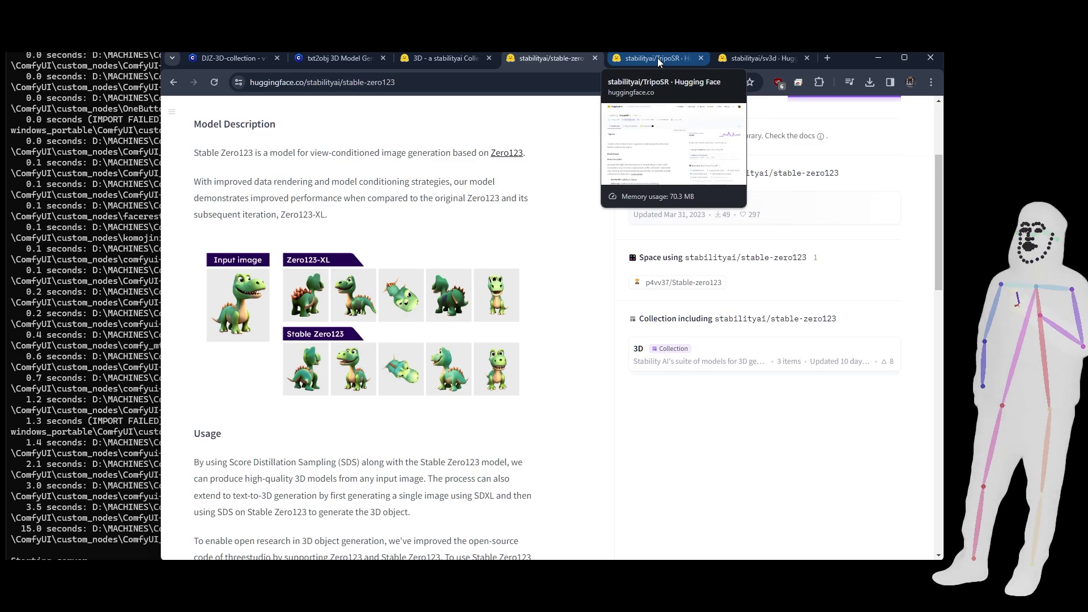
pyautogui.click(658, 58)
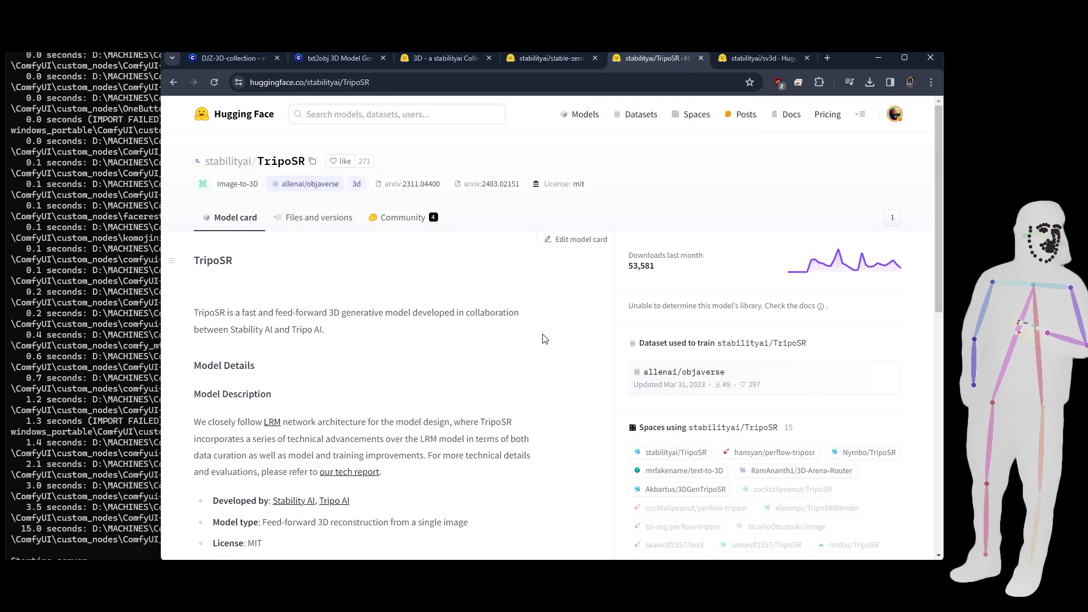
pyautogui.scroll(-10, 545, 334)
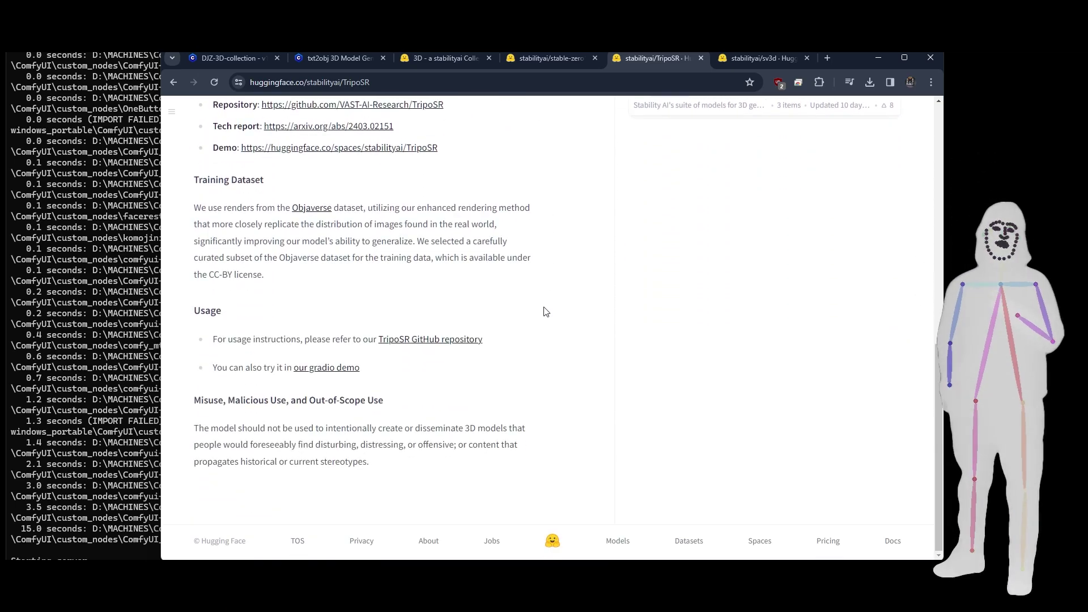
pyautogui.scroll(7, 546, 312)
pyautogui.scroll(3, 546, 312)
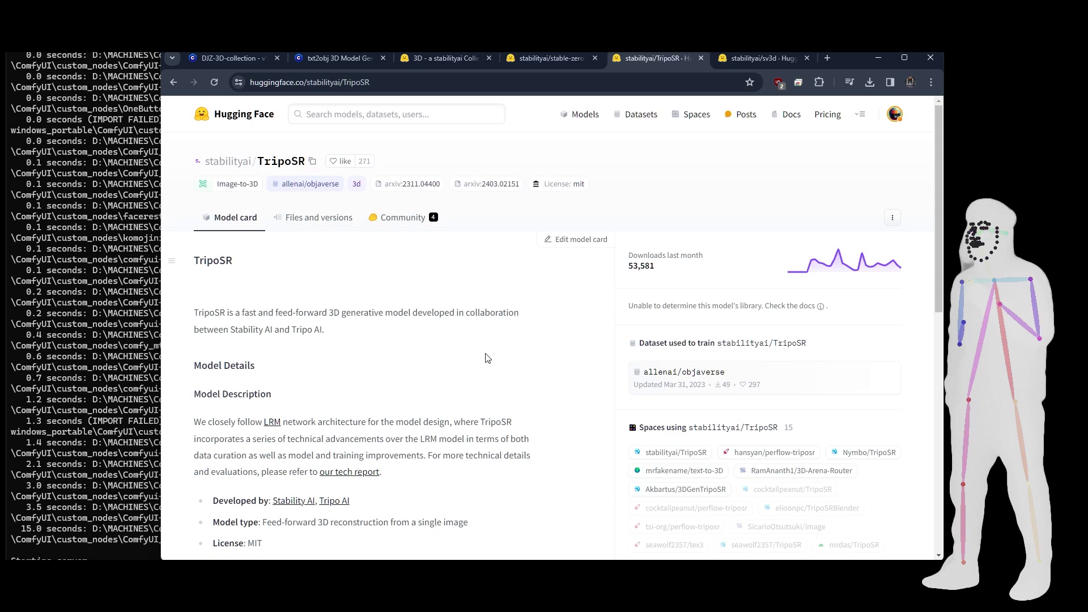
pyautogui.scroll(-2, 487, 358)
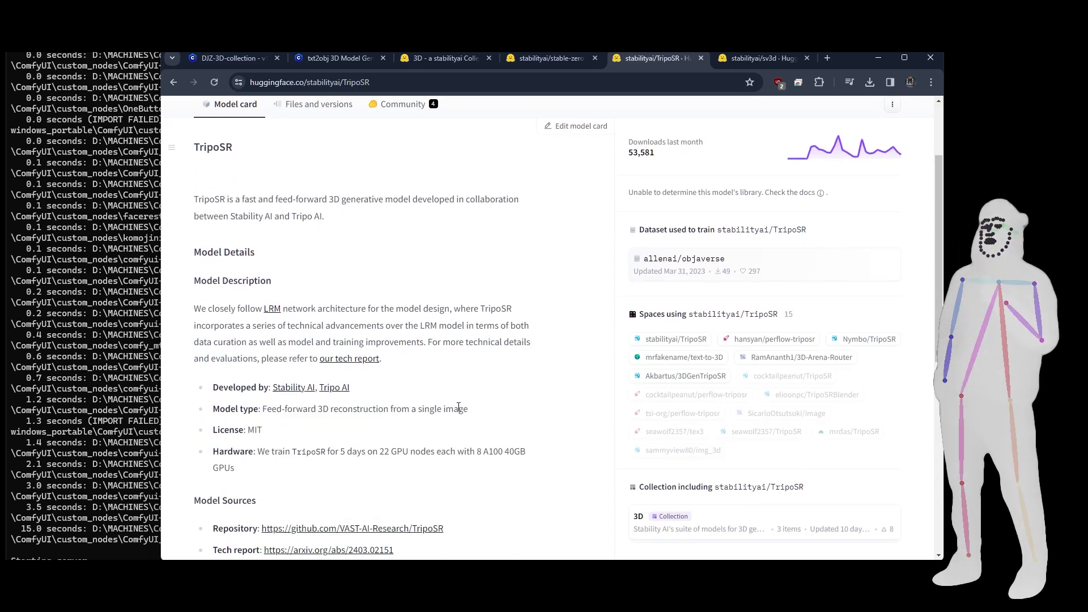
pyautogui.scroll(-6, 458, 407)
pyautogui.scroll(-2, 508, 378)
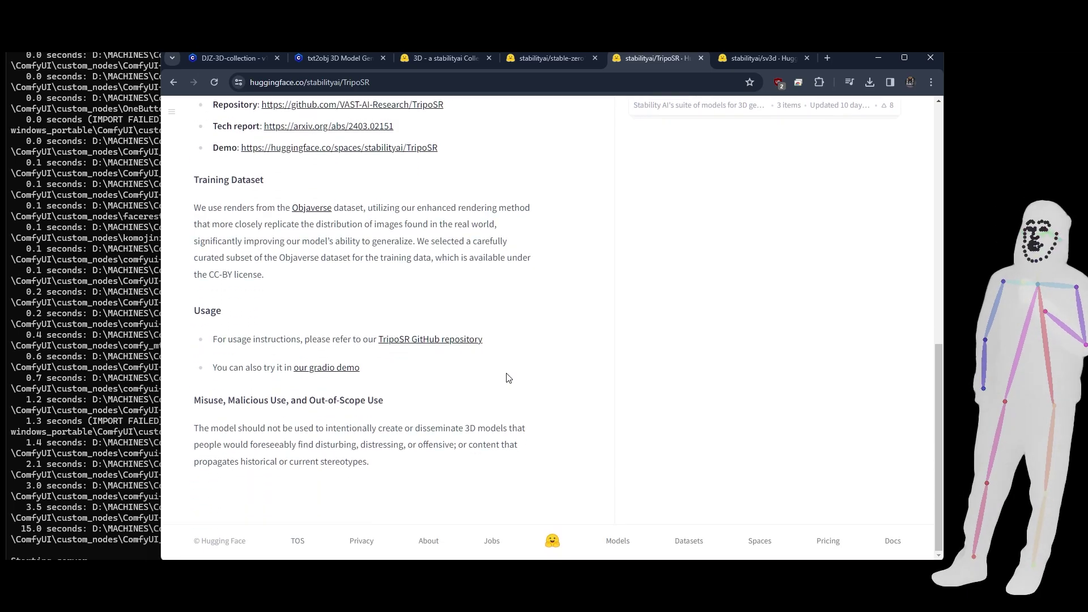
pyautogui.scroll(9, 509, 378)
pyautogui.scroll(1, 508, 378)
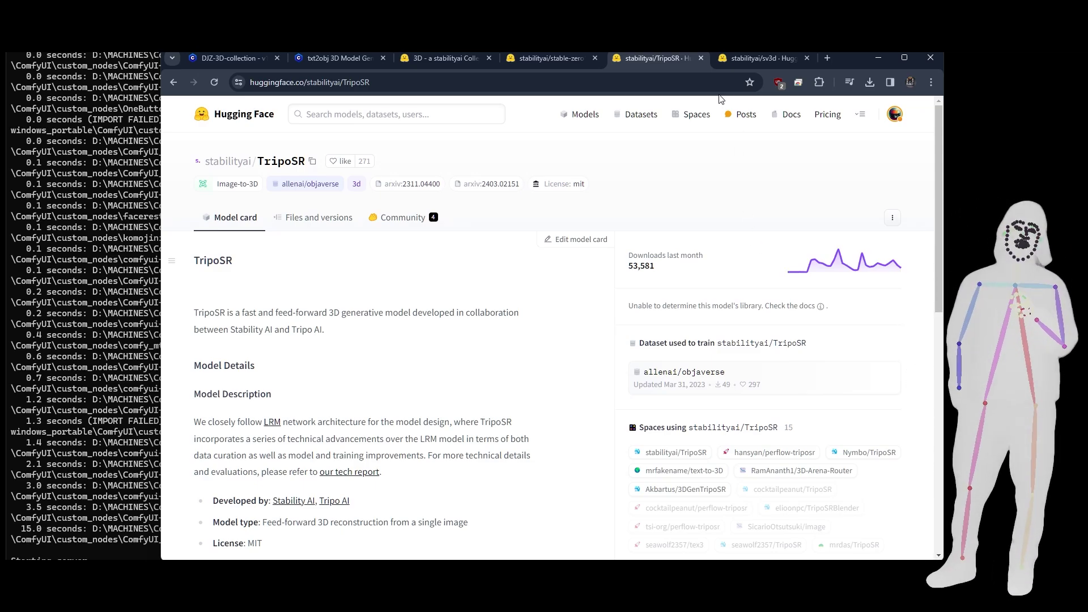
# Step: Open the sv3d model card and highlight the SV3D_u and SV3D_p variant descriptions
pyautogui.click(750, 60)
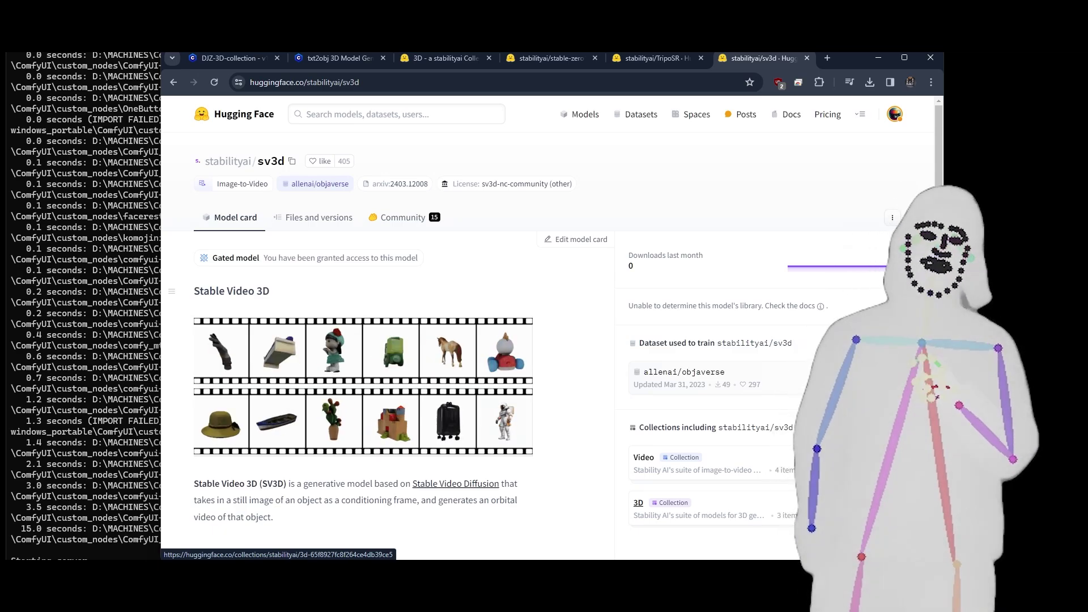
pyautogui.scroll(-3, 378, 294)
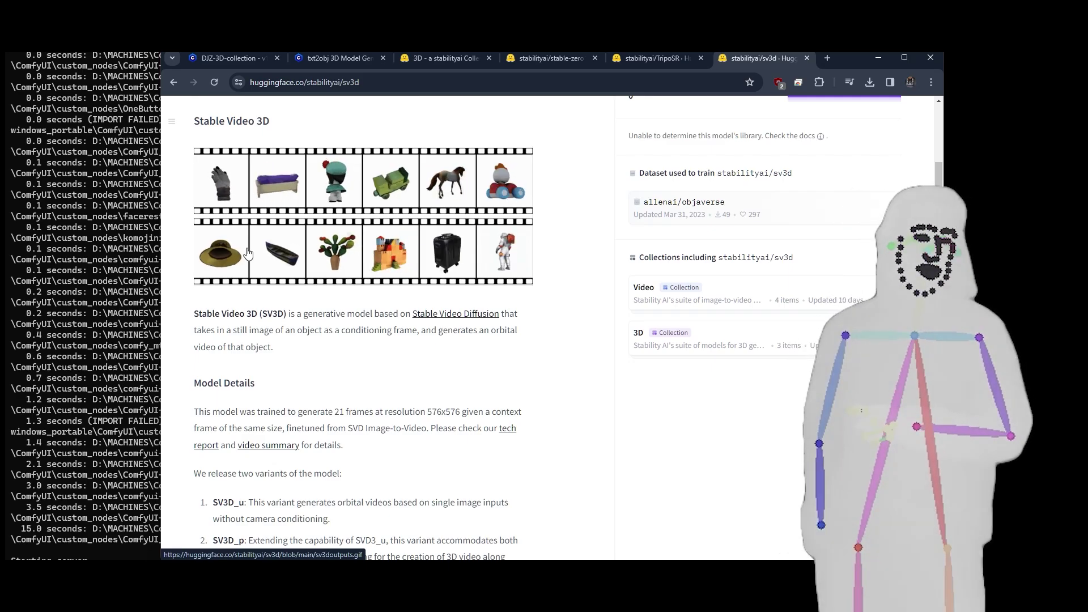
pyautogui.scroll(-4, 417, 280)
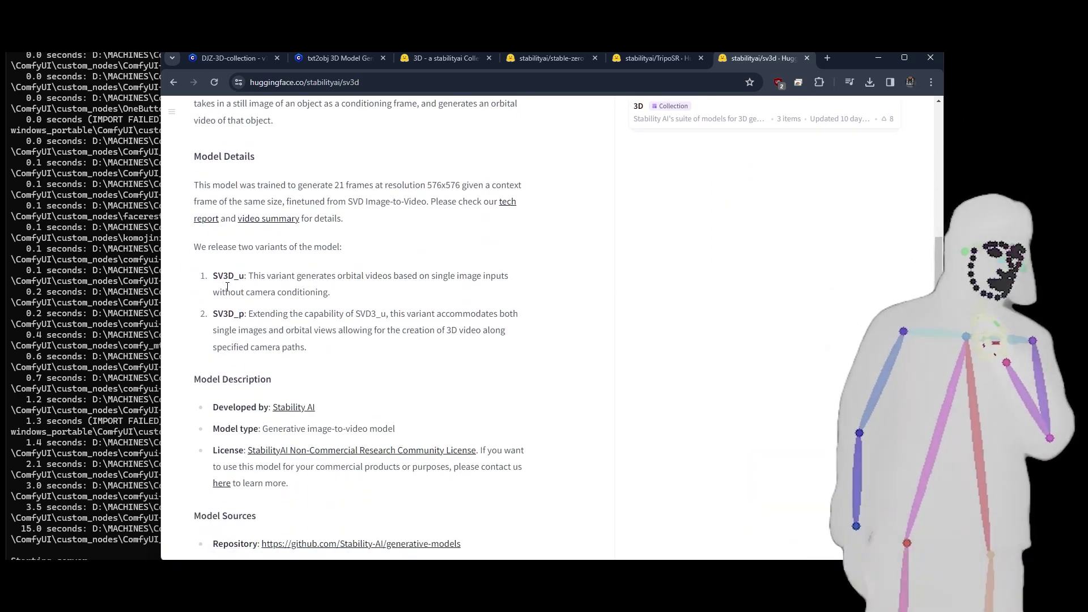
pyautogui.moveTo(213, 277); pyautogui.dragTo(245, 276)
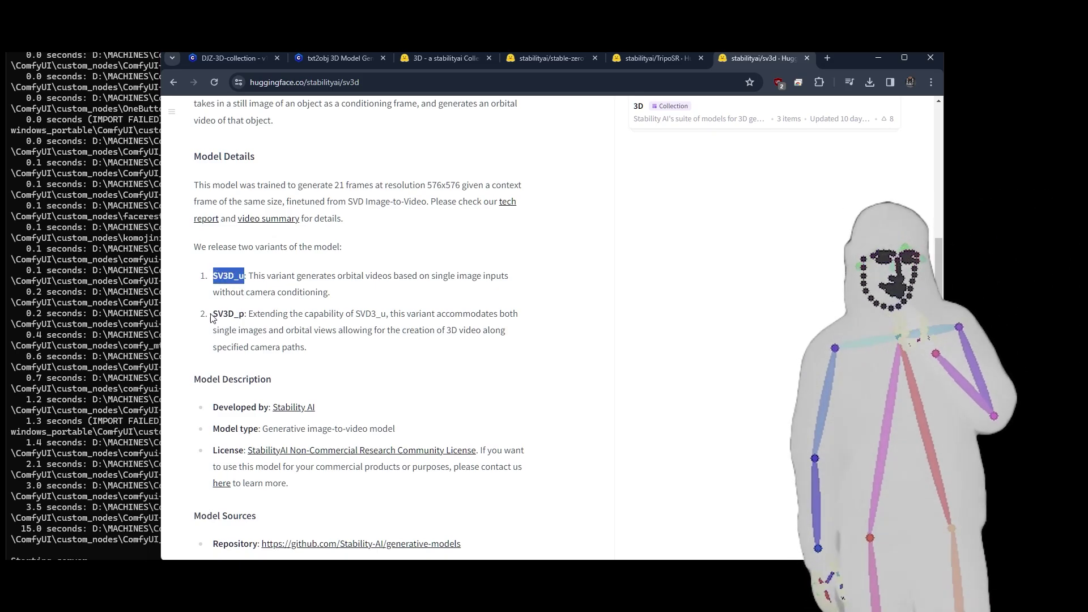
pyautogui.moveTo(213, 315); pyautogui.dragTo(220, 314)
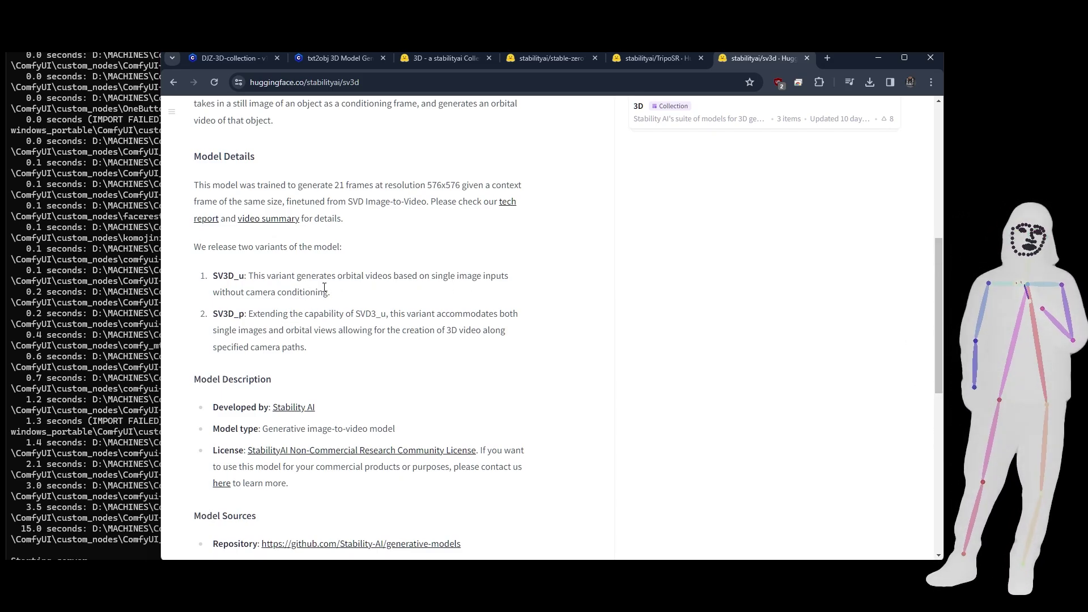
pyautogui.moveTo(330, 291); pyautogui.dragTo(208, 276)
pyautogui.click(344, 295)
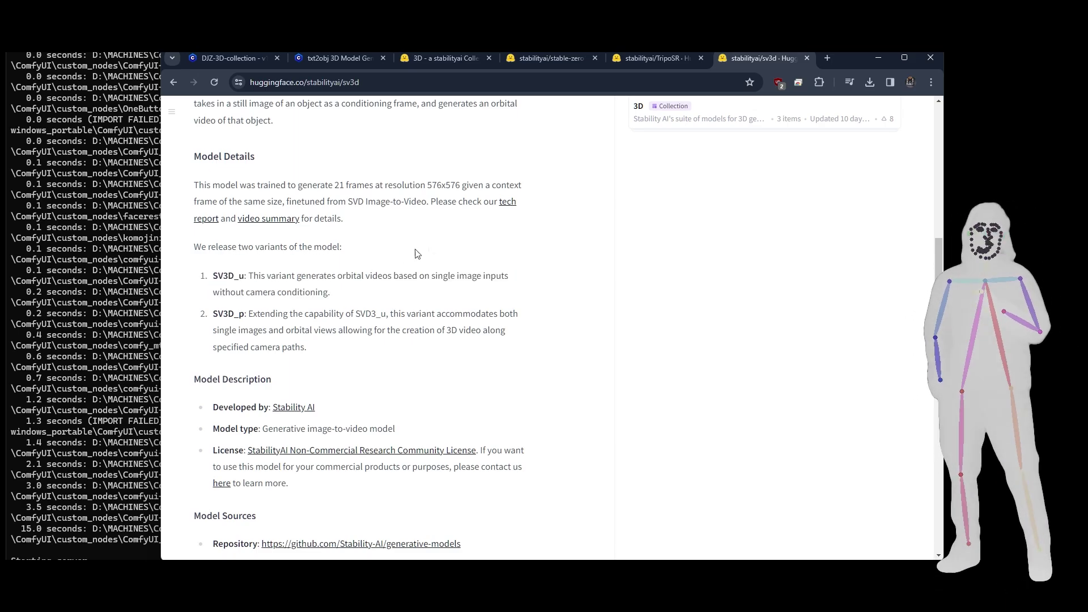
# Step: Return to the DJZ-3D-collection page and expand the full list of included workflows
pyautogui.click(233, 57)
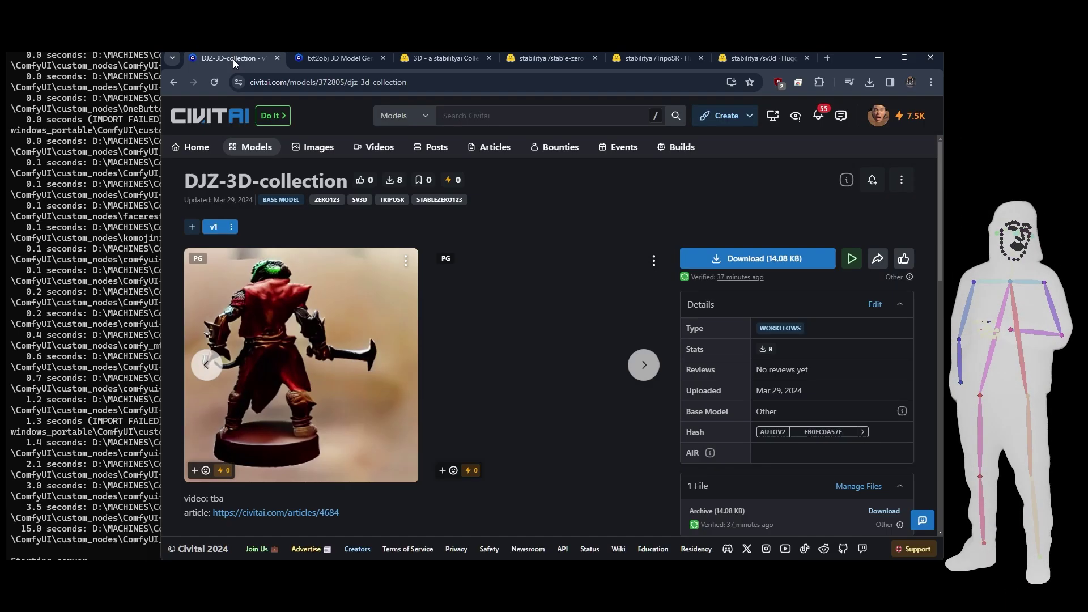
pyautogui.scroll(-10, 538, 302)
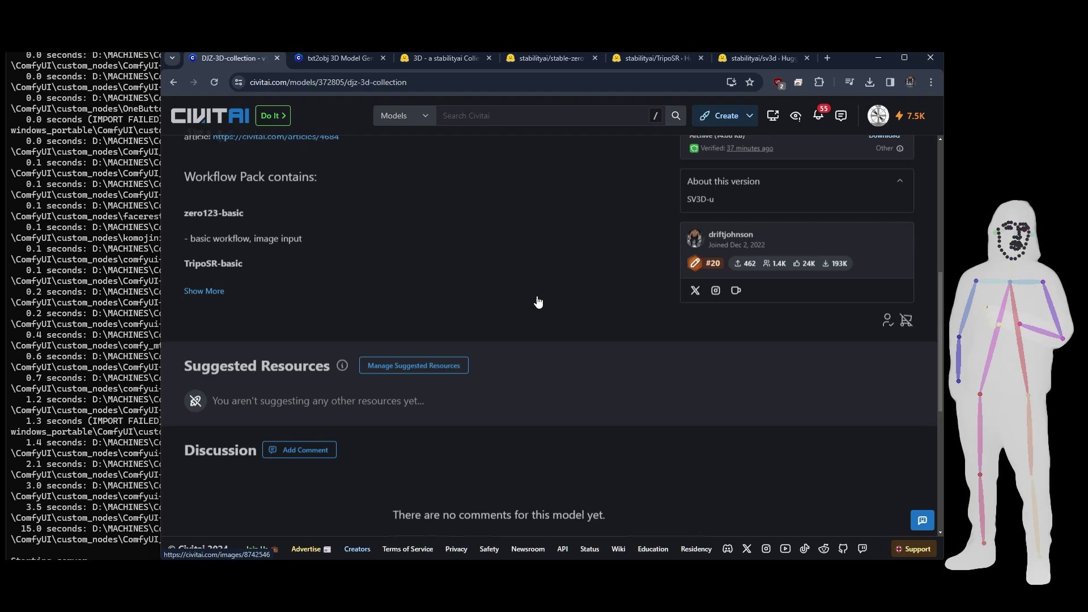
pyautogui.click(205, 164)
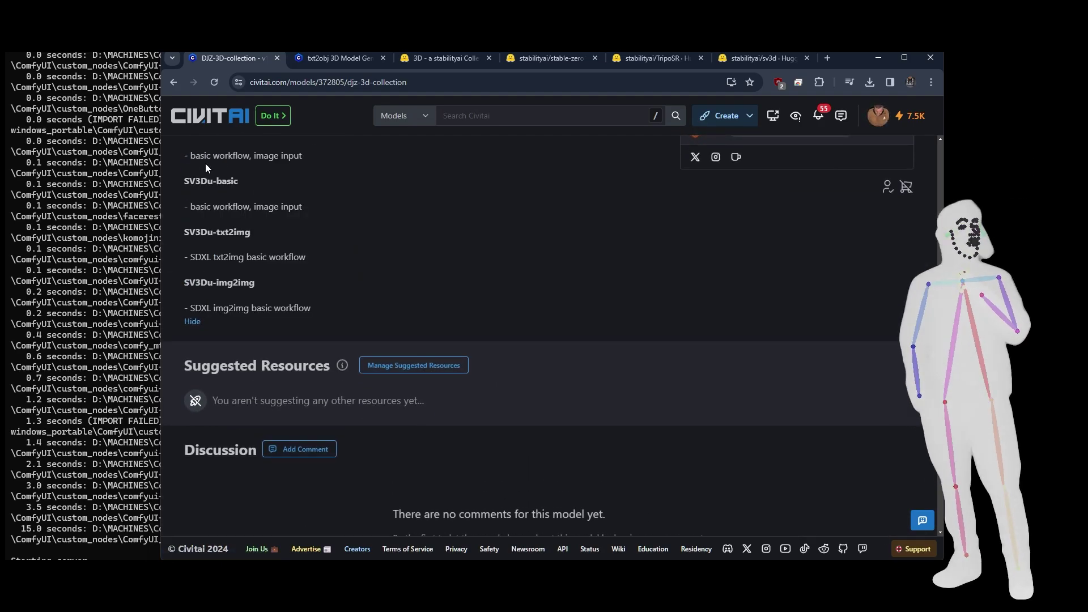
pyautogui.scroll(2, 321, 372)
pyautogui.scroll(5, 249, 278)
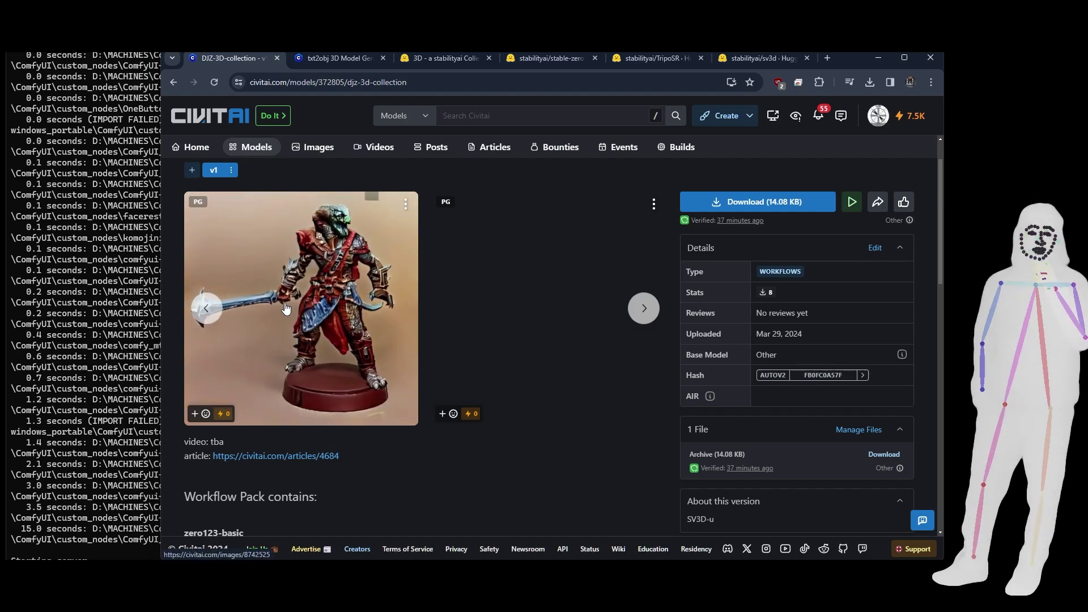
# Step: Page through the workflow pack's preview image gallery
pyautogui.click(641, 313)
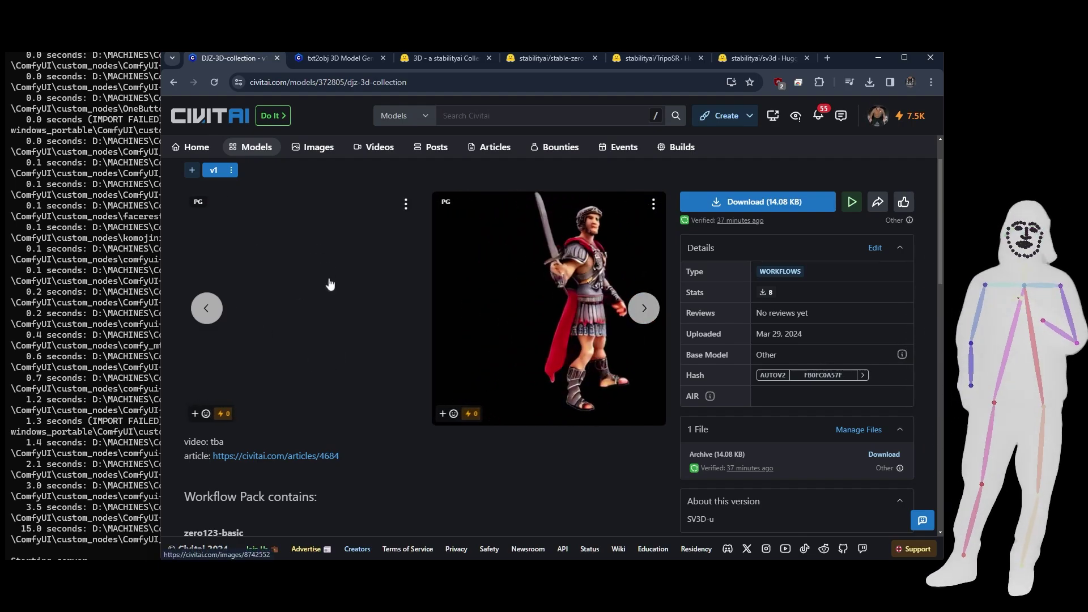
pyautogui.click(644, 309)
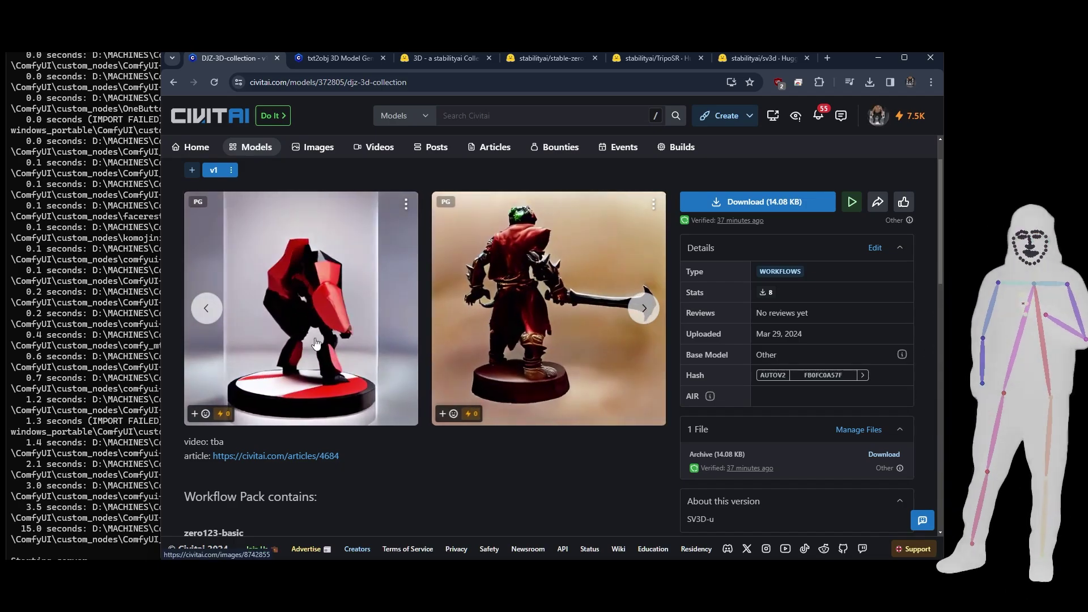
pyautogui.rightClick(319, 343)
pyautogui.click(387, 468)
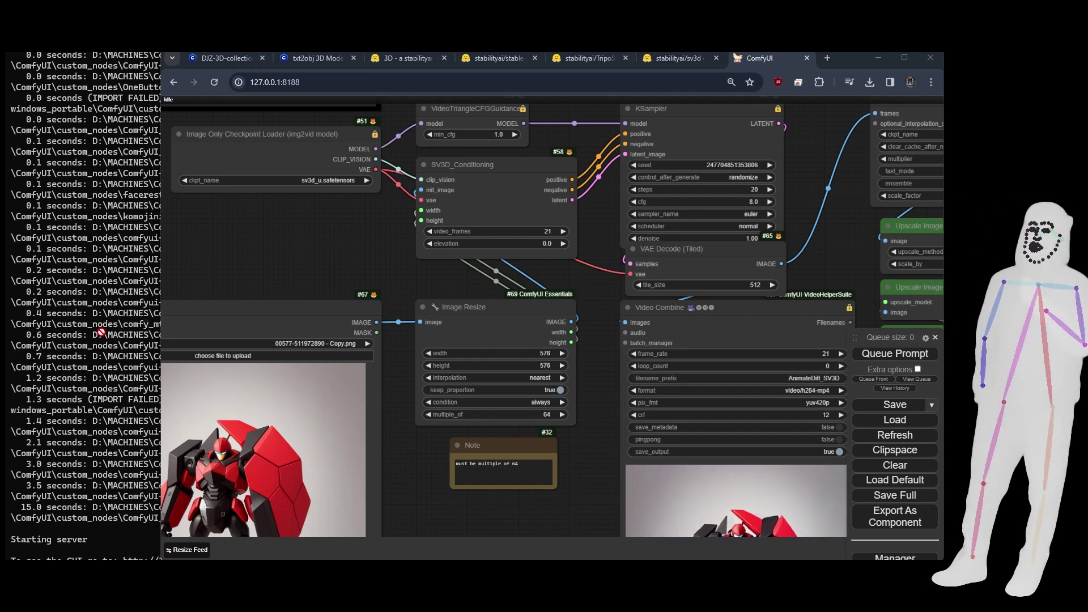
# Step: Load the StableZero123 workflow onto the canvas and look over its nodes
pyautogui.moveTo(300, 261); pyautogui.dragTo(318, 229)
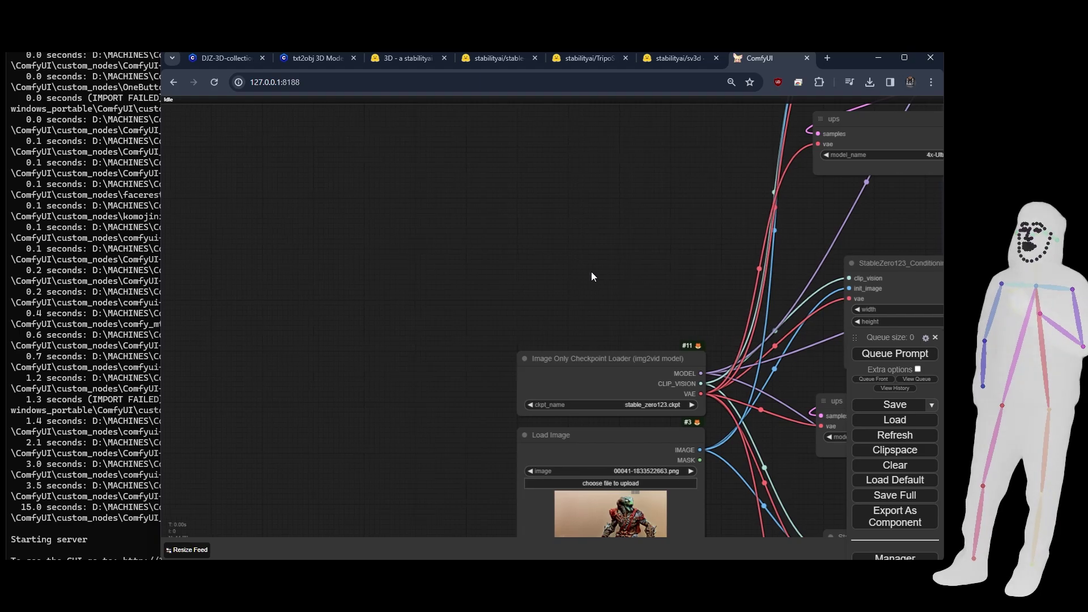
pyautogui.moveTo(590, 271); pyautogui.dragTo(311, 213)
pyautogui.scroll(-3, 358, 199)
pyautogui.scroll(5, 308, 328)
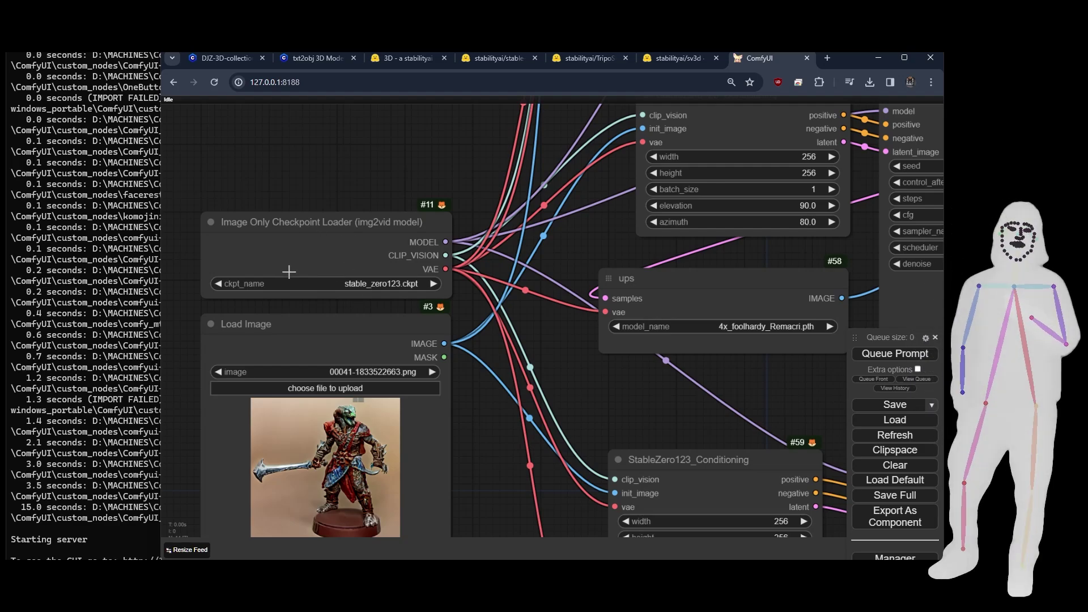
pyautogui.scroll(-5, 289, 273)
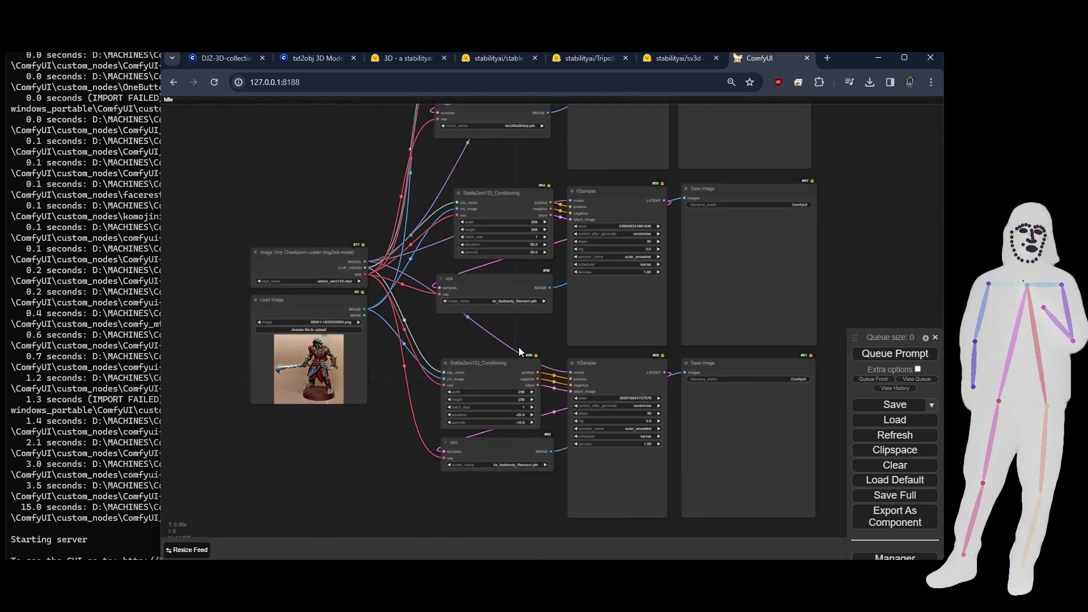
pyautogui.scroll(4, 519, 347)
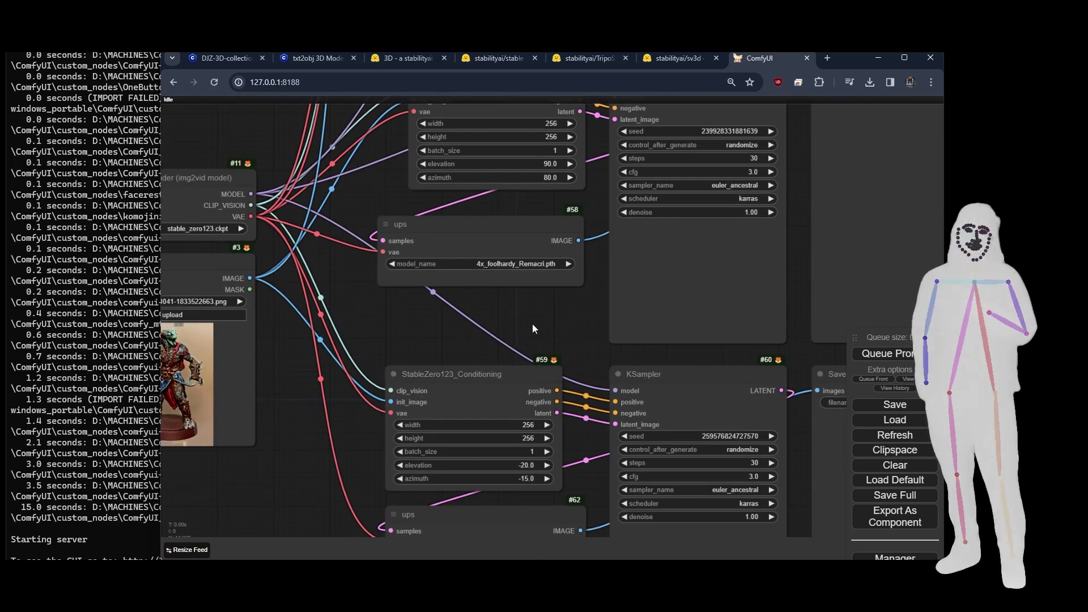
pyautogui.moveTo(532, 324); pyautogui.dragTo(489, 558)
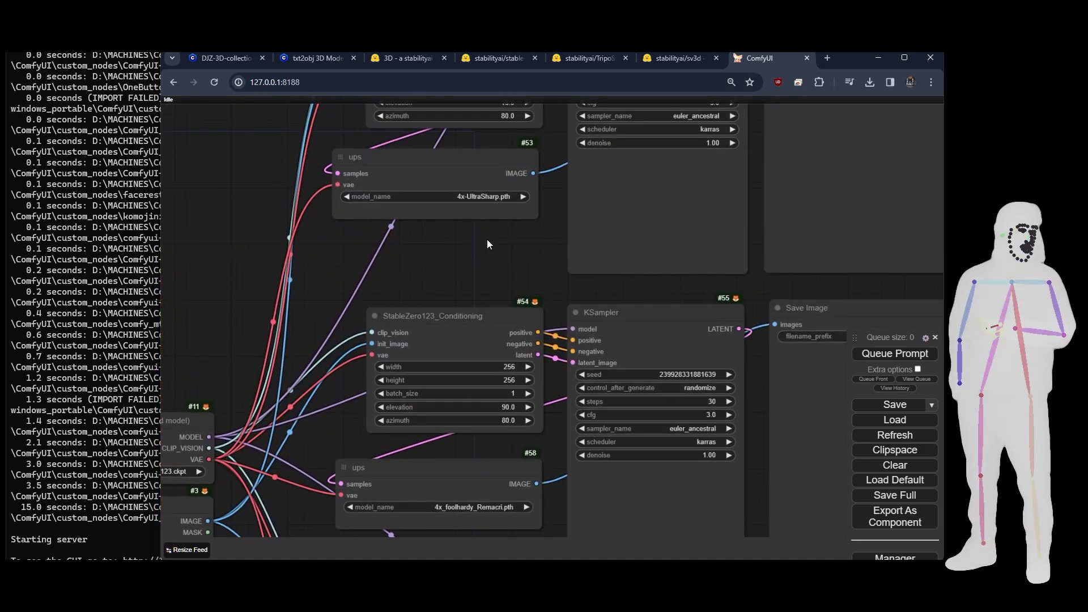
pyautogui.moveTo(487, 245); pyautogui.dragTo(345, 393)
# Step: Set node #53's upscale model to 4x_foolhardy_Remacri.pth, then check nodes #58 to #62
pyautogui.click(454, 314)
pyautogui.click(483, 356)
pyautogui.scroll(-2, 345, 393)
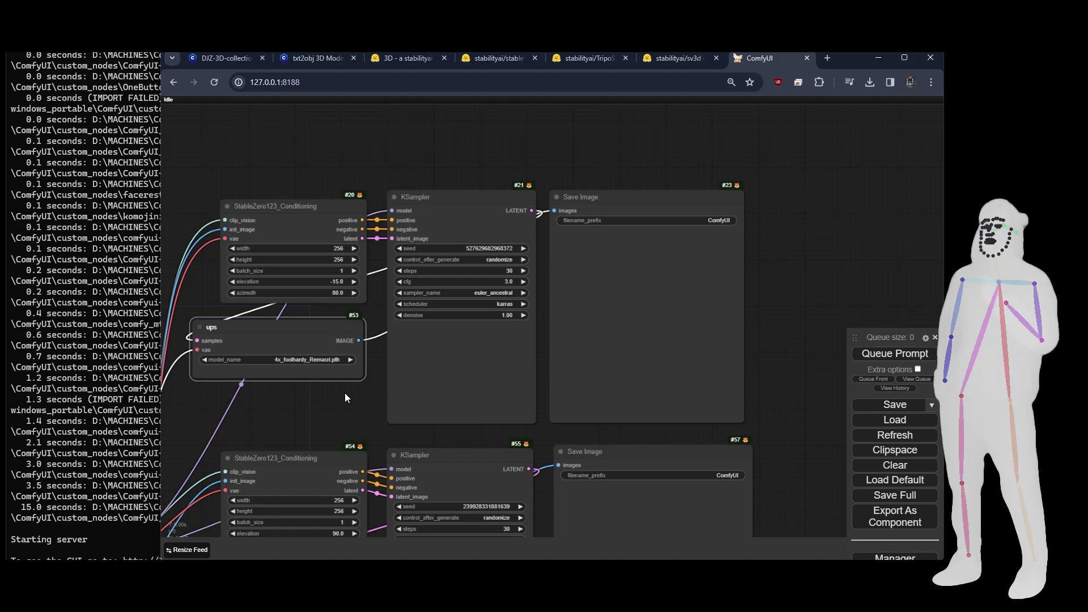
pyautogui.moveTo(794, 446); pyautogui.dragTo(635, 286)
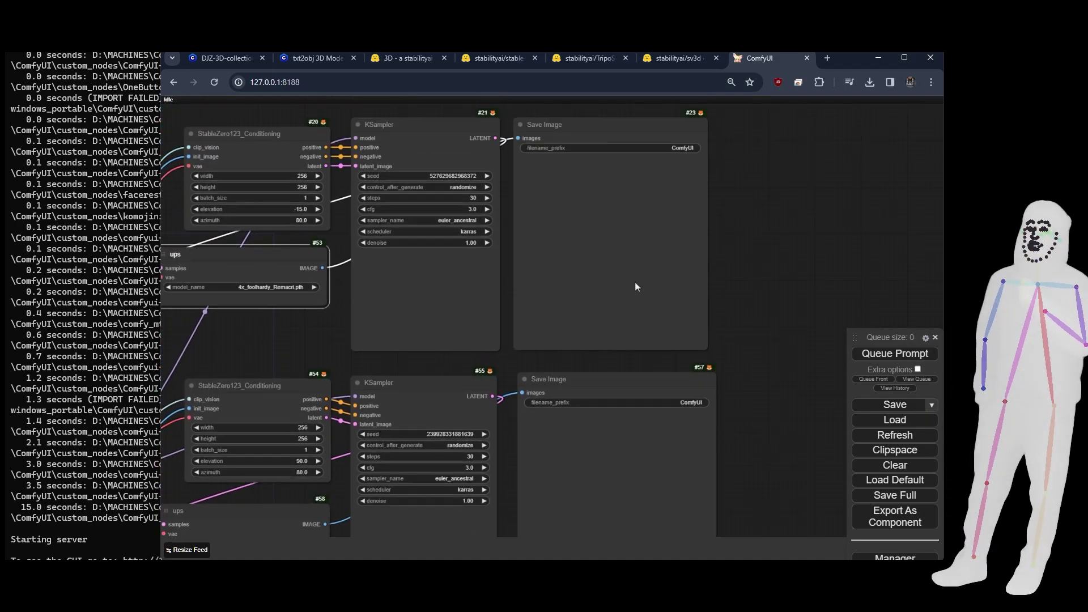
pyautogui.scroll(7, 188, 203)
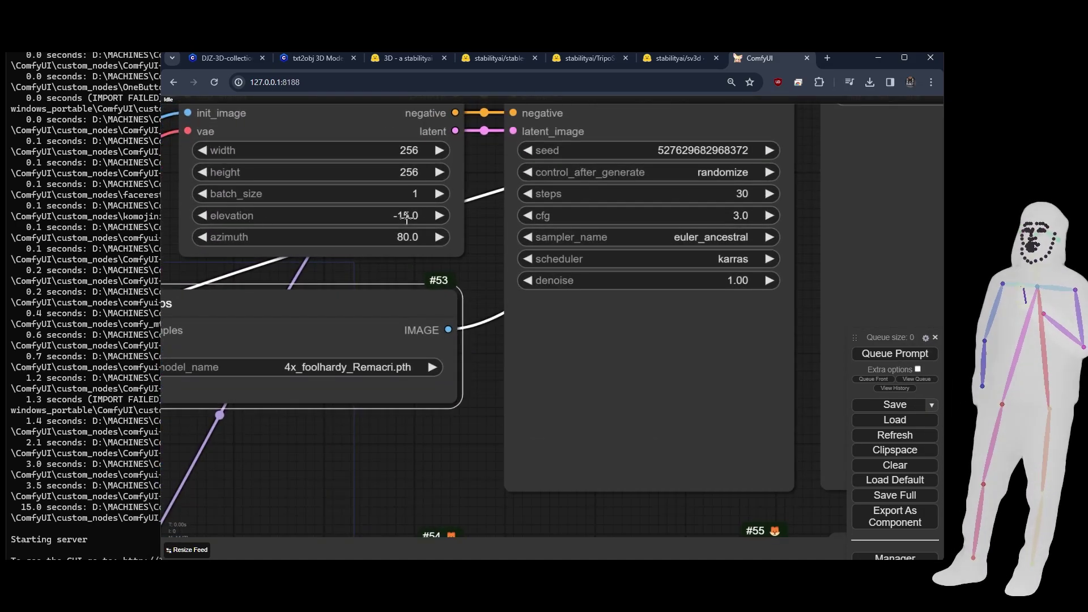
pyautogui.scroll(-5, 431, 423)
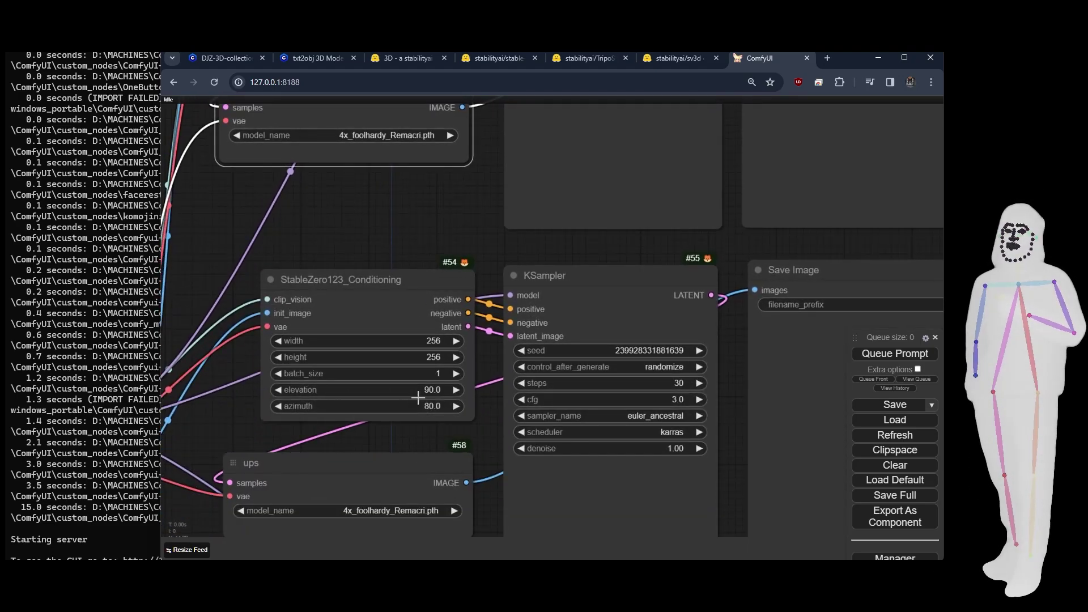
pyautogui.moveTo(412, 417); pyautogui.dragTo(449, 161)
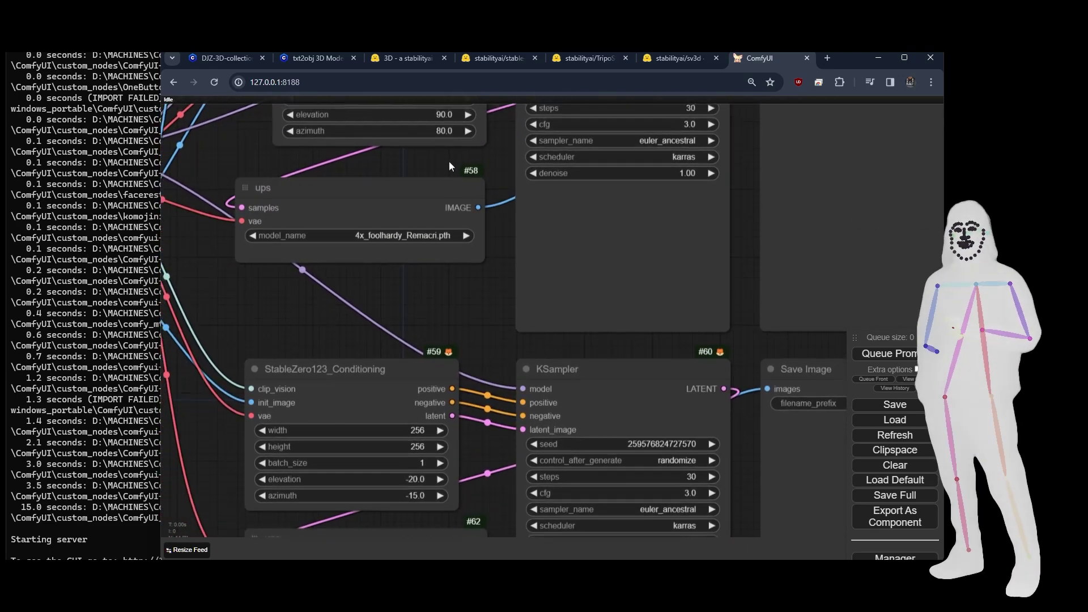
pyautogui.moveTo(369, 476); pyautogui.dragTo(376, 456)
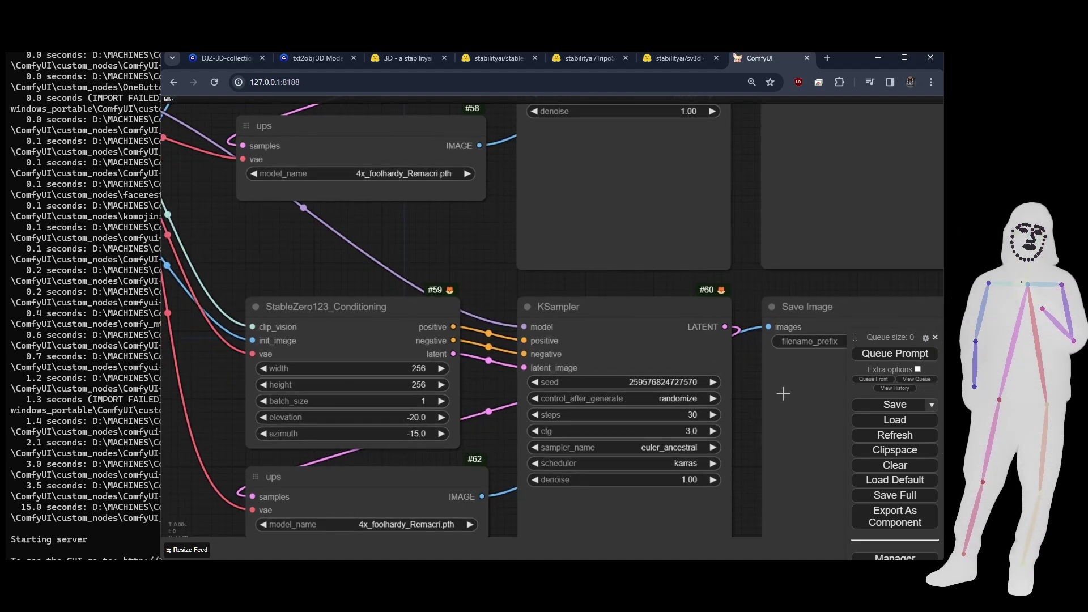
# Step: Run the Zero123 workflow and zoom out to see the input image and first generated view
pyautogui.click(899, 362)
pyautogui.scroll(-12, 260, 253)
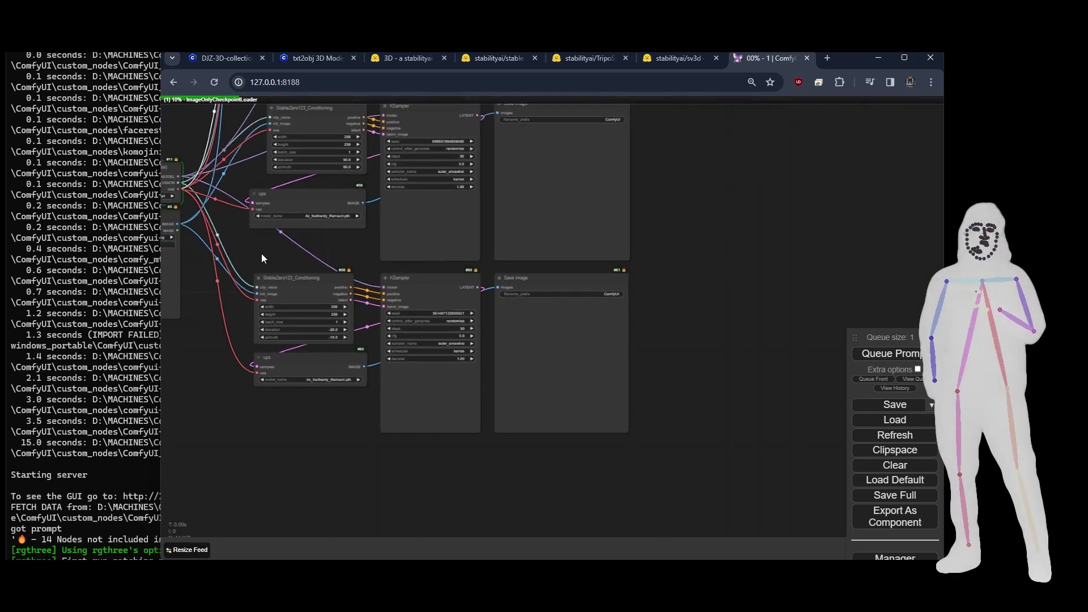
pyautogui.moveTo(207, 165); pyautogui.dragTo(276, 209)
pyautogui.scroll(2, 262, 303)
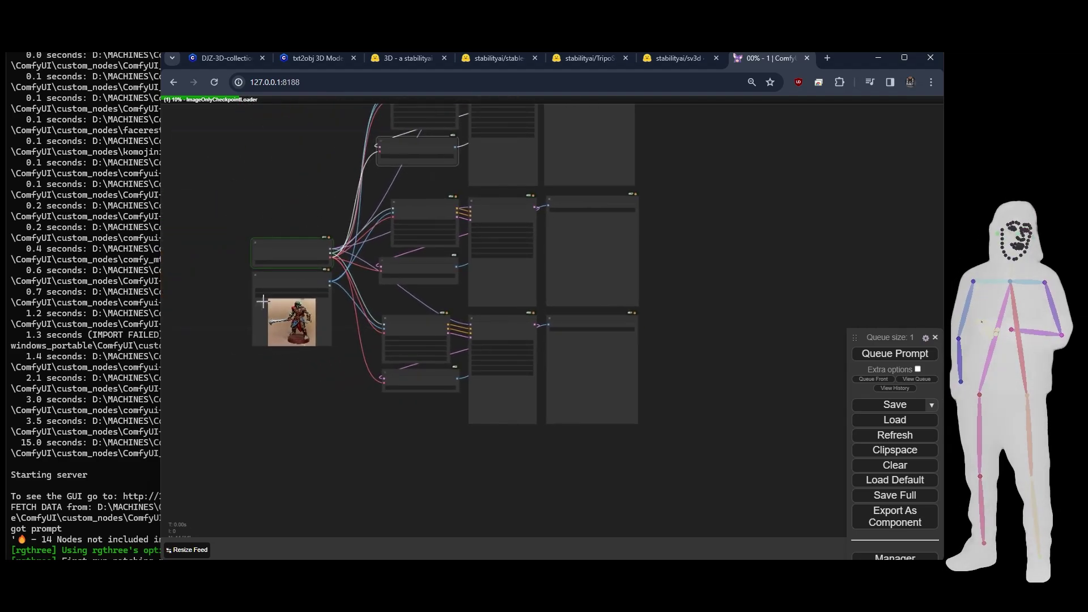
pyautogui.scroll(8, 256, 320)
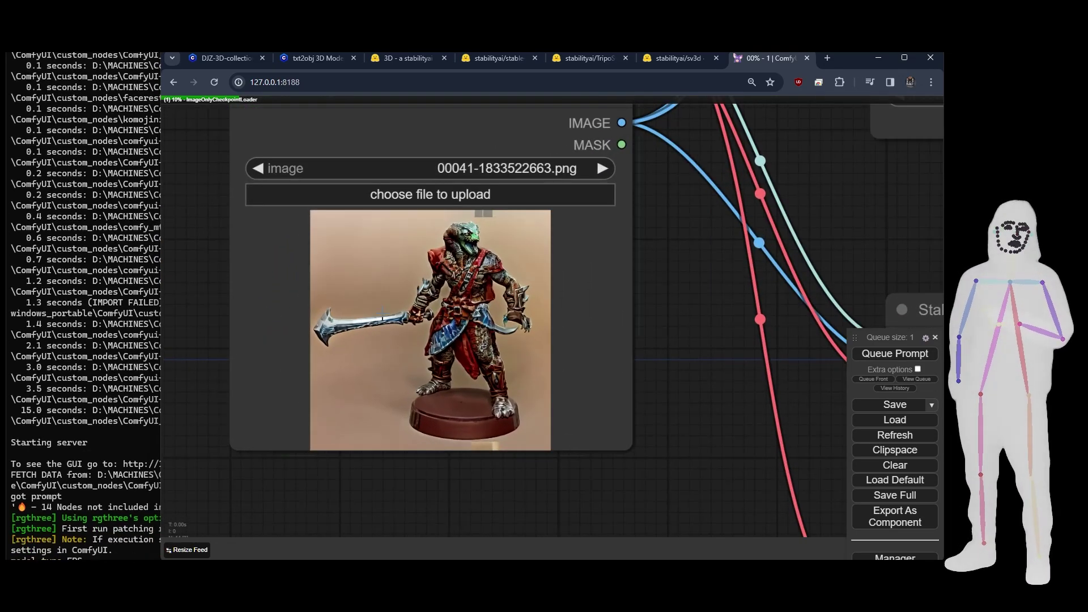
pyautogui.scroll(-12, 329, 289)
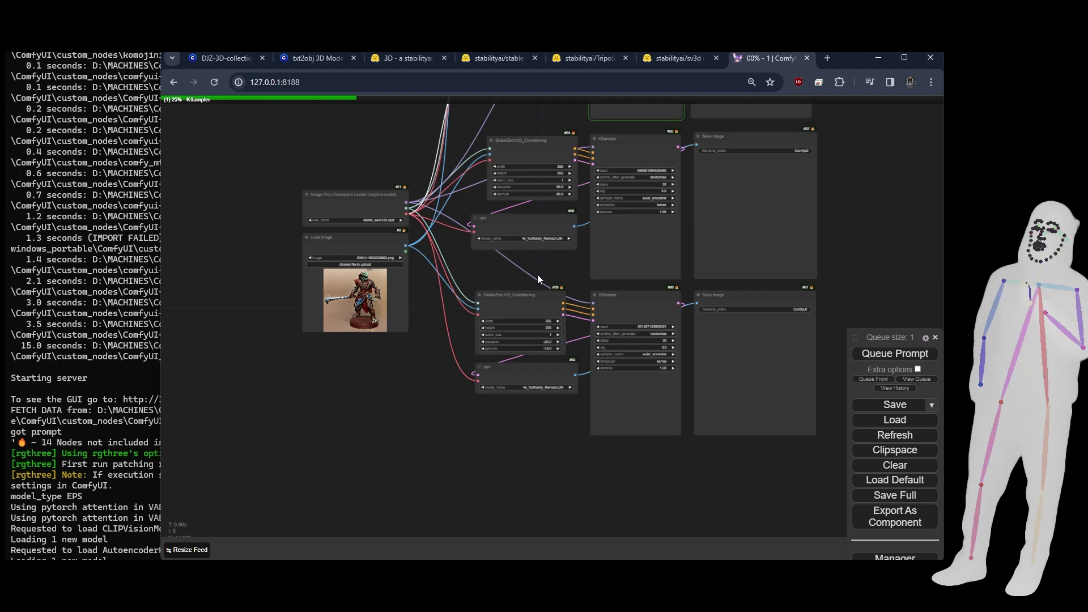
pyautogui.moveTo(537, 275); pyautogui.dragTo(412, 325)
pyautogui.scroll(-1, 700, 352)
pyautogui.scroll(-2, 699, 348)
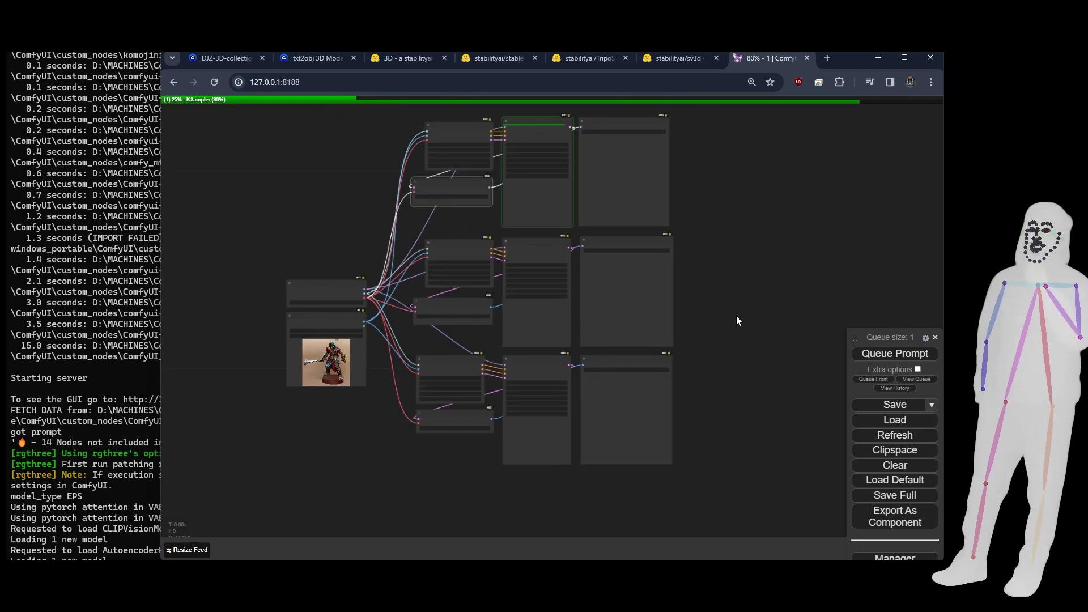
pyautogui.moveTo(737, 315); pyautogui.dragTo(741, 343)
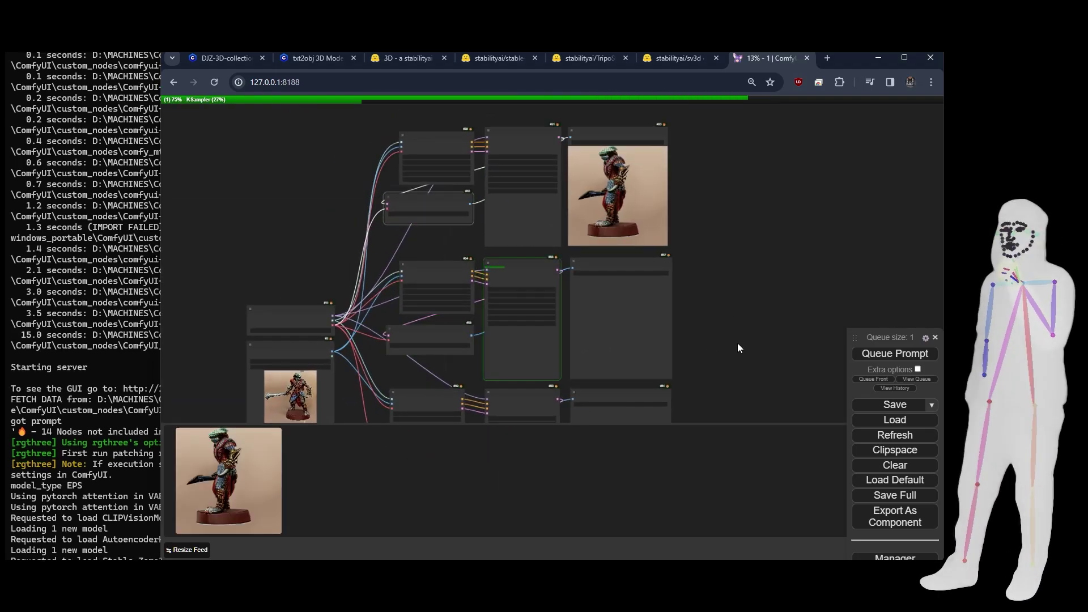
pyautogui.scroll(7, 621, 187)
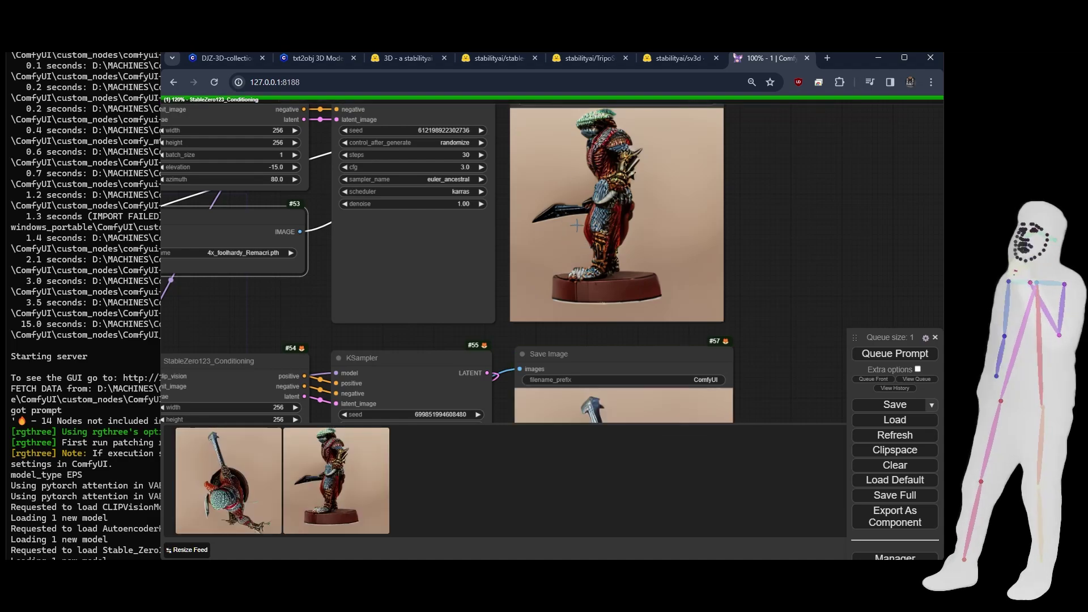
# Step: Inspect lower node rows #59 to #62 and select Load Image to trace its links
pyautogui.moveTo(759, 311); pyautogui.dragTo(758, 97)
pyautogui.moveTo(756, 308); pyautogui.dragTo(750, 148)
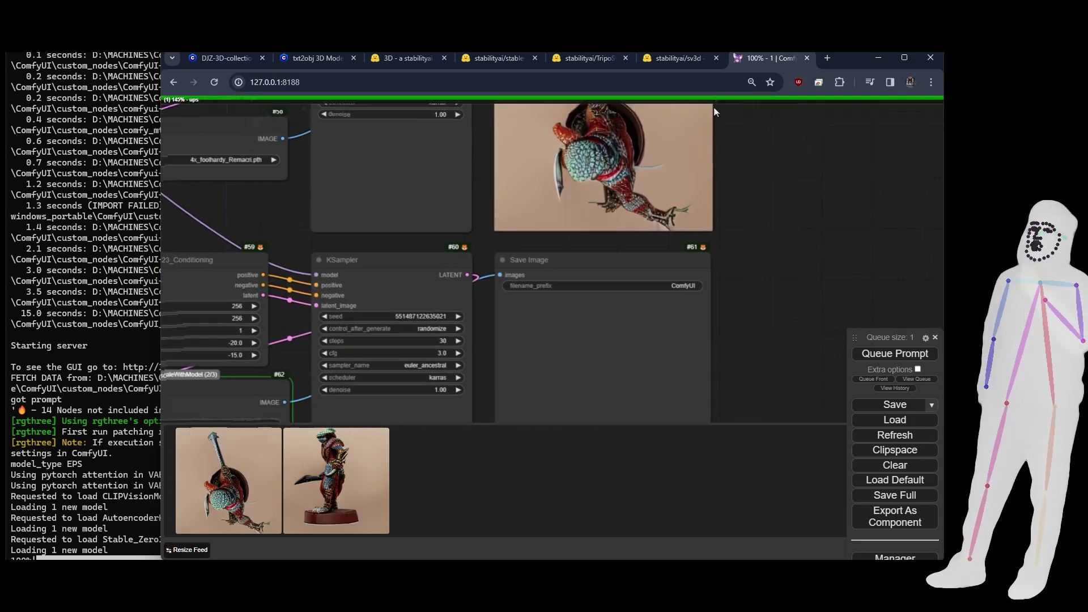
pyautogui.moveTo(721, 381); pyautogui.dragTo(717, 226)
pyautogui.scroll(-5, 729, 246)
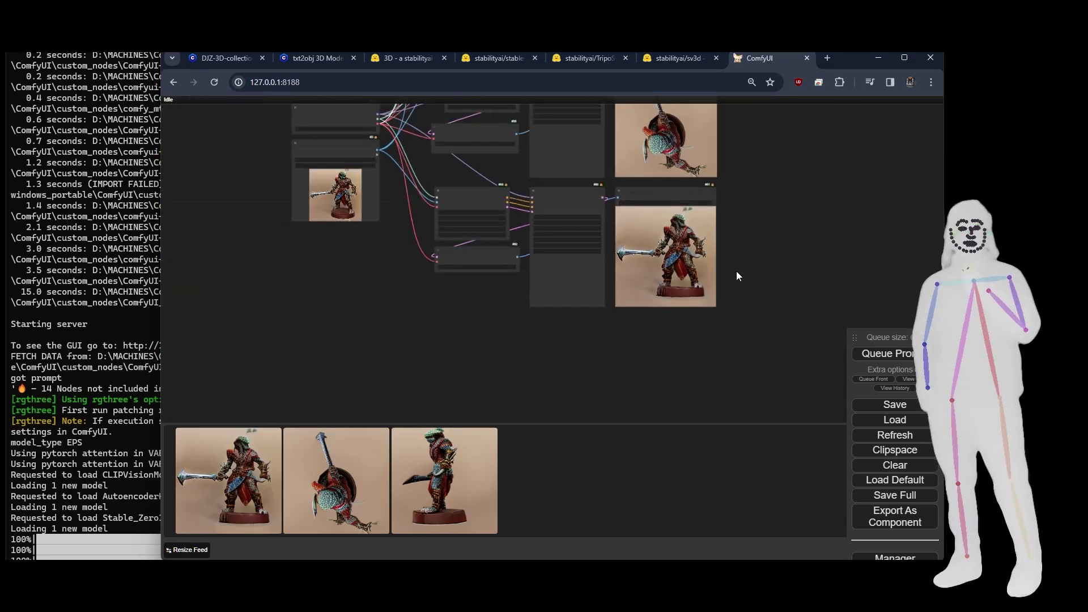
pyautogui.scroll(3, 737, 271)
pyautogui.scroll(1, 703, 315)
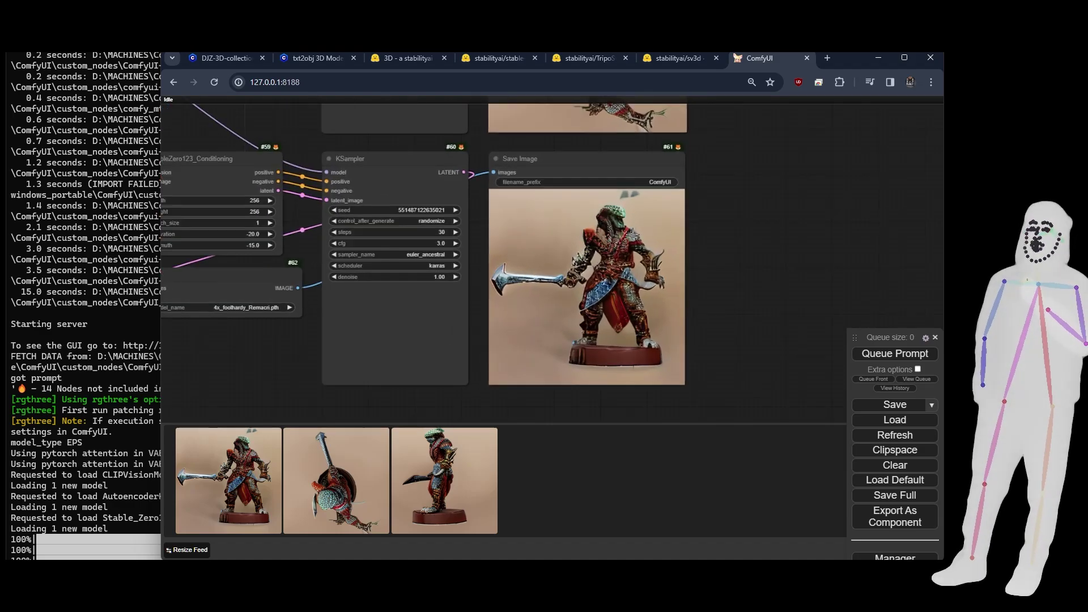
pyautogui.moveTo(692, 308); pyautogui.dragTo(912, 289)
pyautogui.scroll(-1, 791, 305)
pyautogui.scroll(-4, 443, 318)
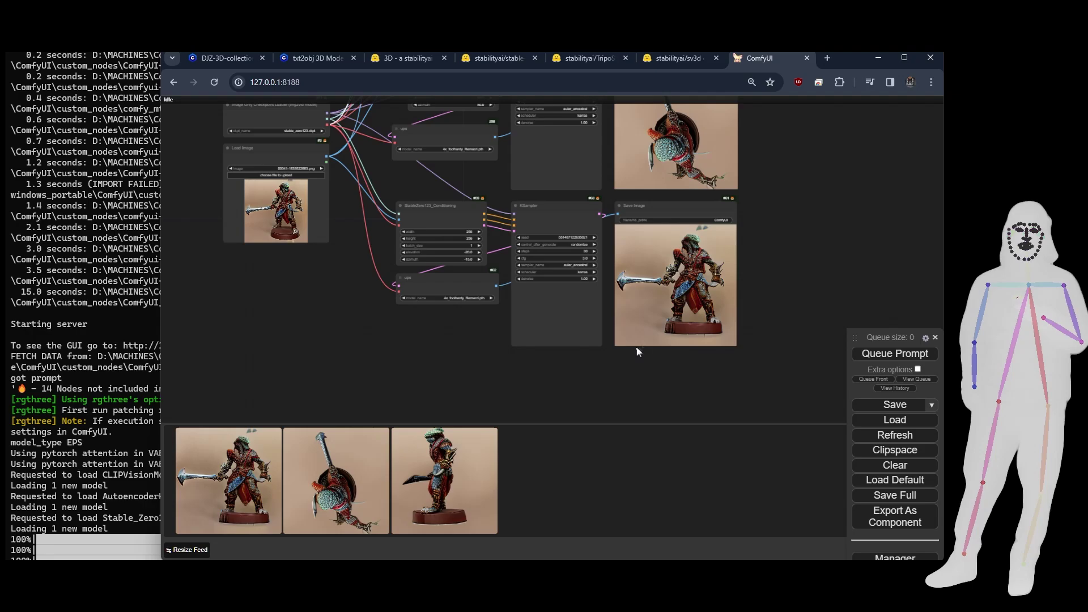
pyautogui.scroll(-3, 636, 352)
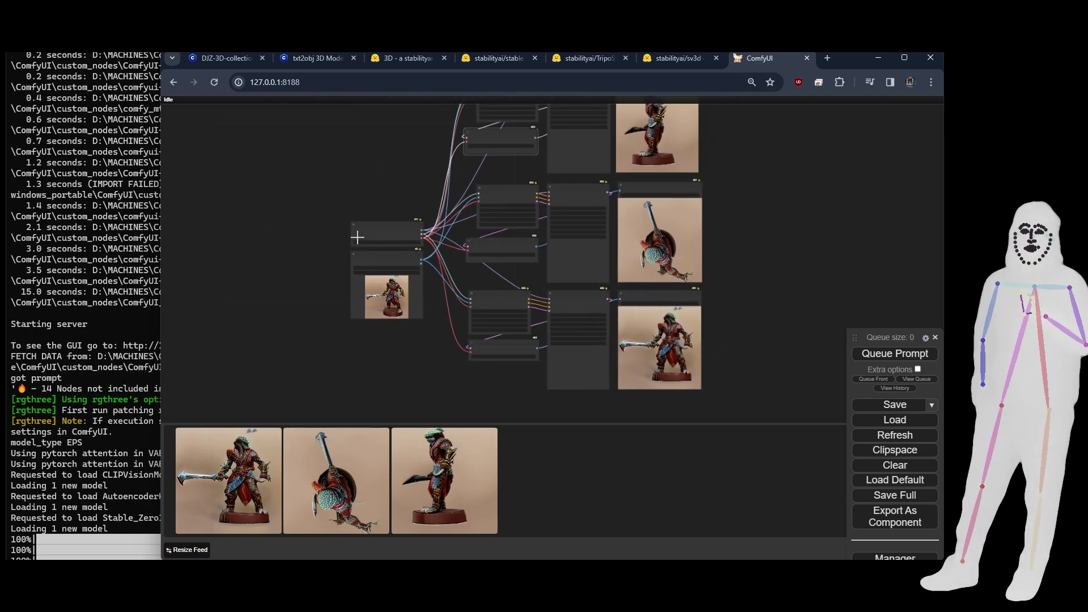
pyautogui.click(368, 258)
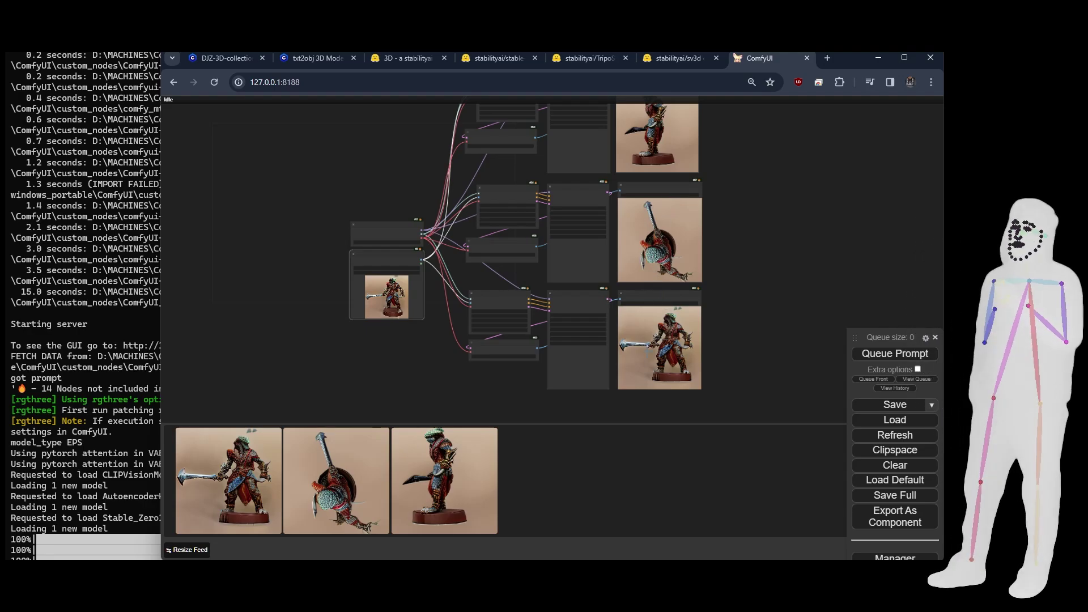
pyautogui.scroll(-3, 707, 336)
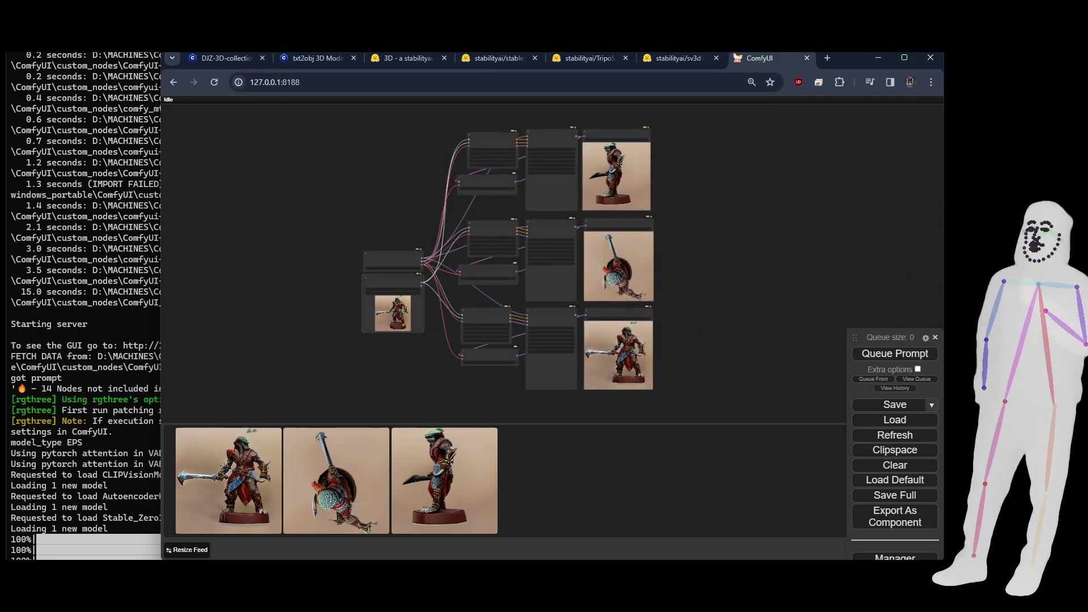
# Step: Load the TripoSR workflow, dismiss the missing-nodes warning and delete the Image Rembg node
pyautogui.moveTo(2, 238); pyautogui.dragTo(238, 238)
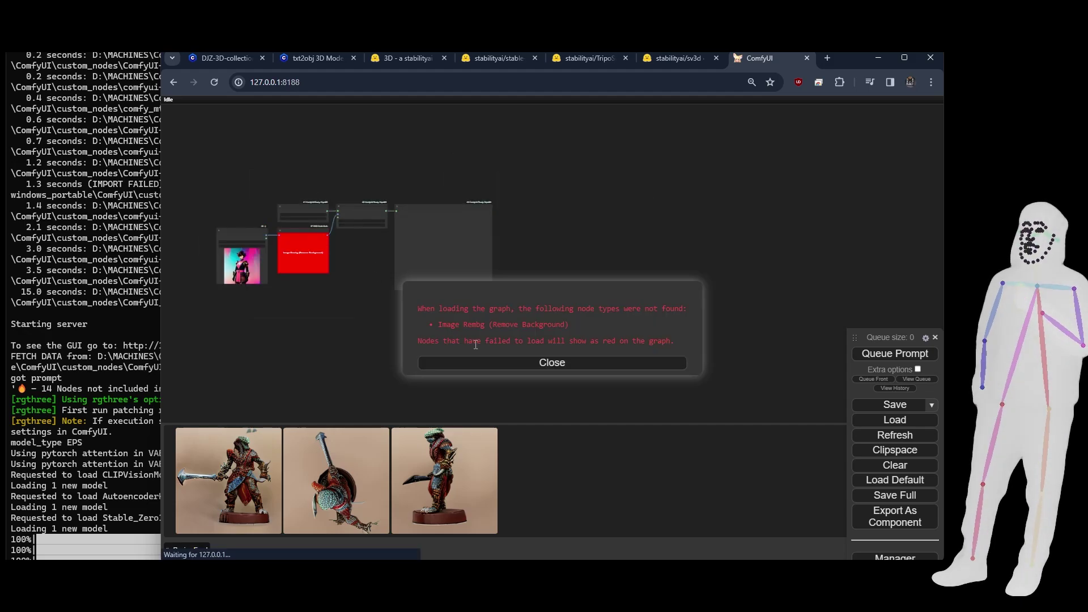
pyautogui.click(528, 364)
pyautogui.scroll(1, 277, 281)
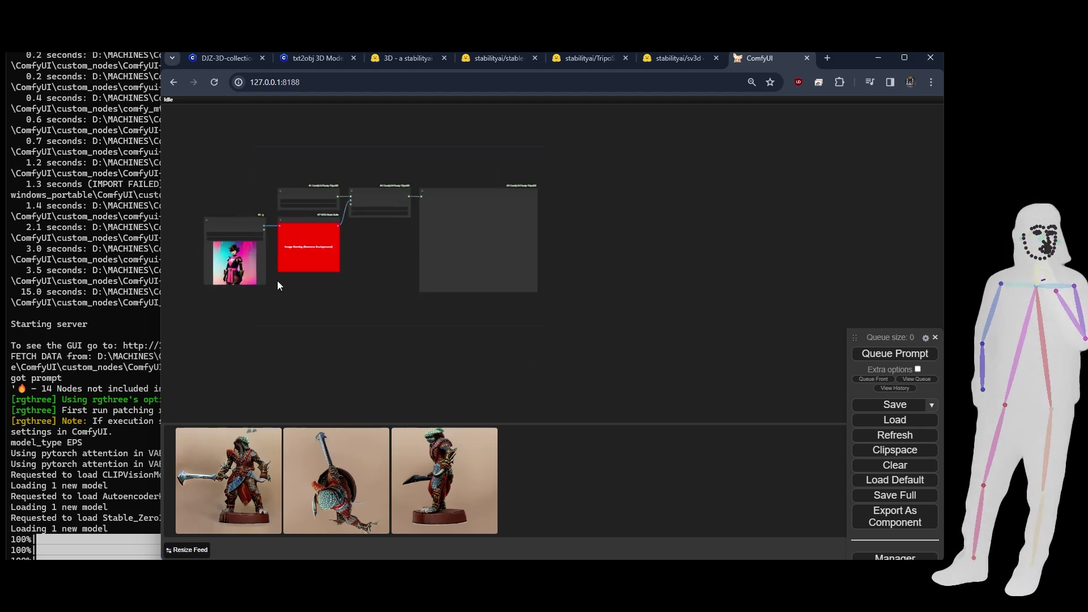
pyautogui.scroll(4, 277, 281)
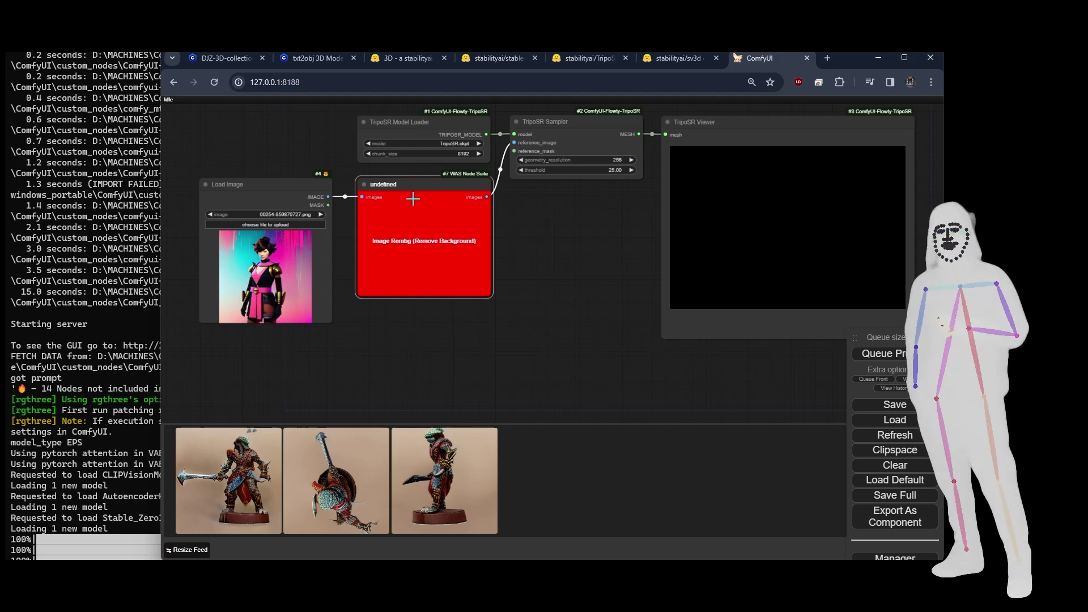
pyautogui.press('Delete')
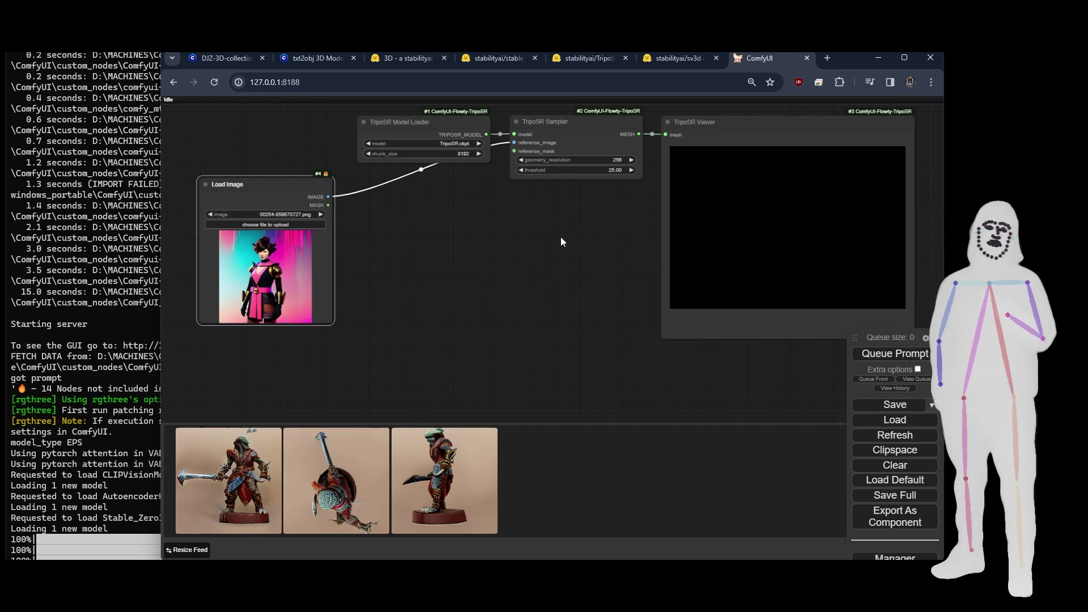
pyautogui.moveTo(463, 215); pyautogui.dragTo(475, 233)
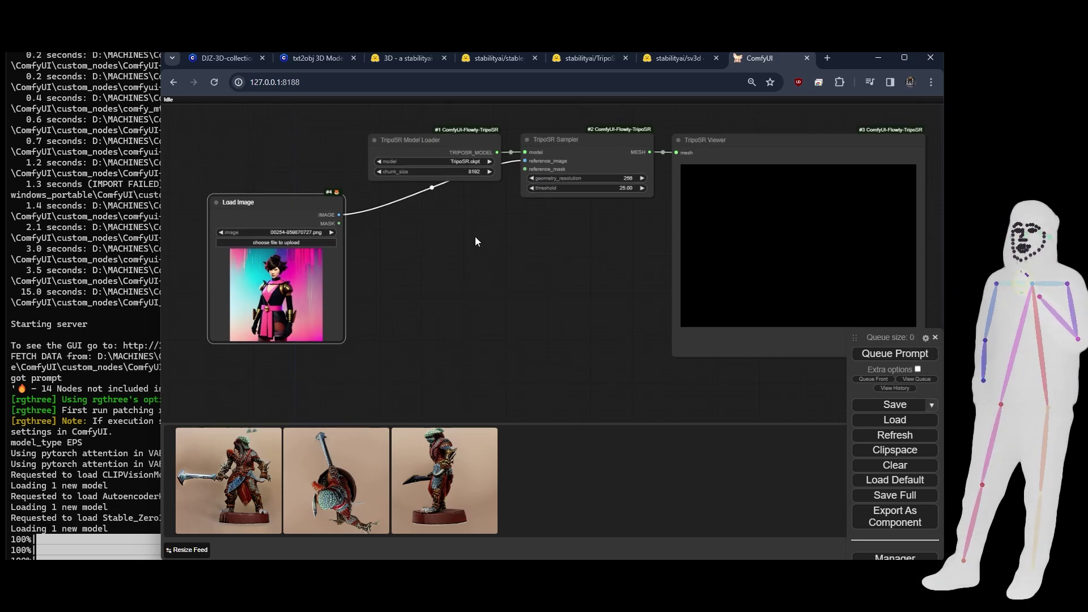
pyautogui.scroll(6, 609, 183)
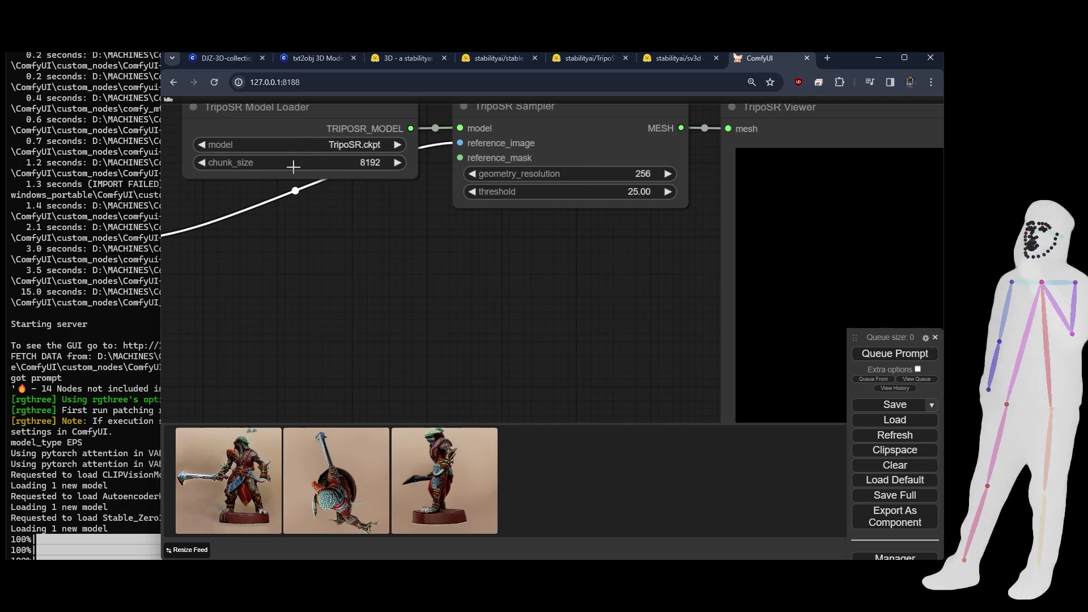
pyautogui.scroll(-6, 444, 267)
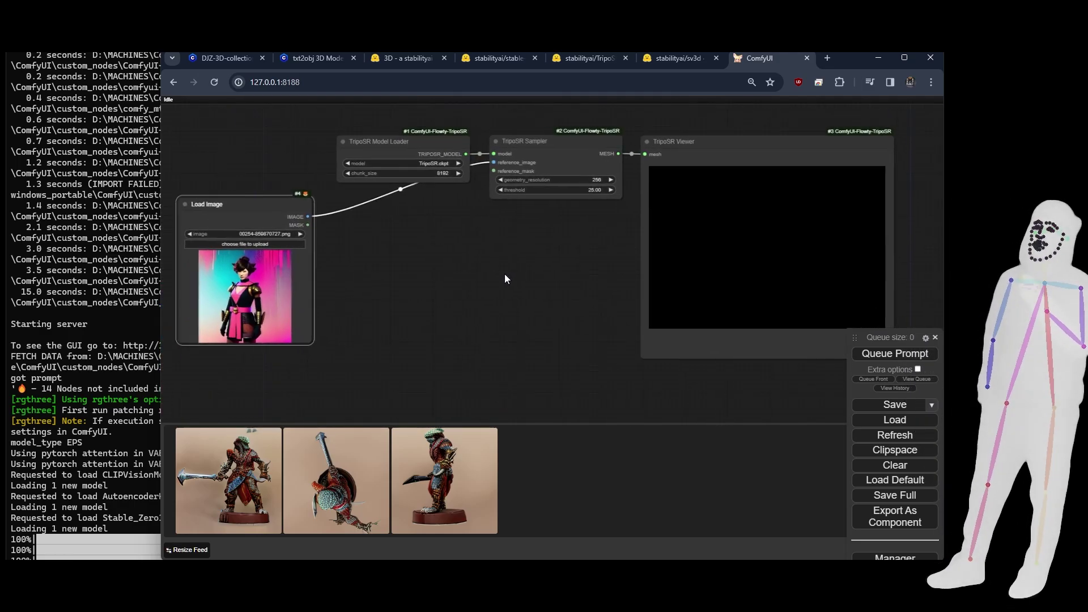
pyautogui.moveTo(506, 278); pyautogui.dragTo(510, 280)
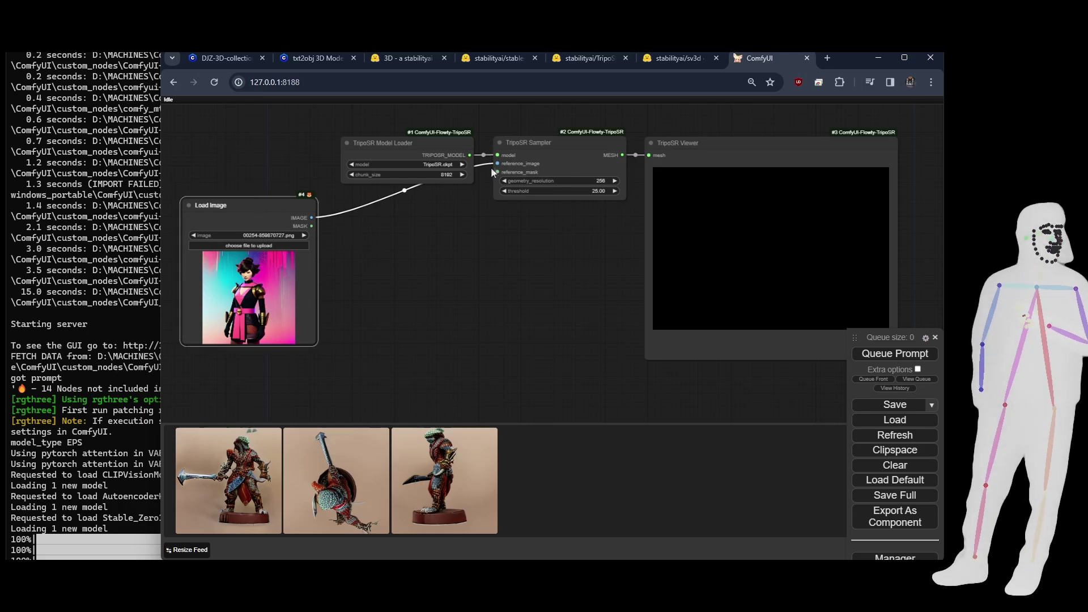
# Step: Queue the TripoSR workflow and let the viewer display the warrior figure's mesh
pyautogui.click(893, 356)
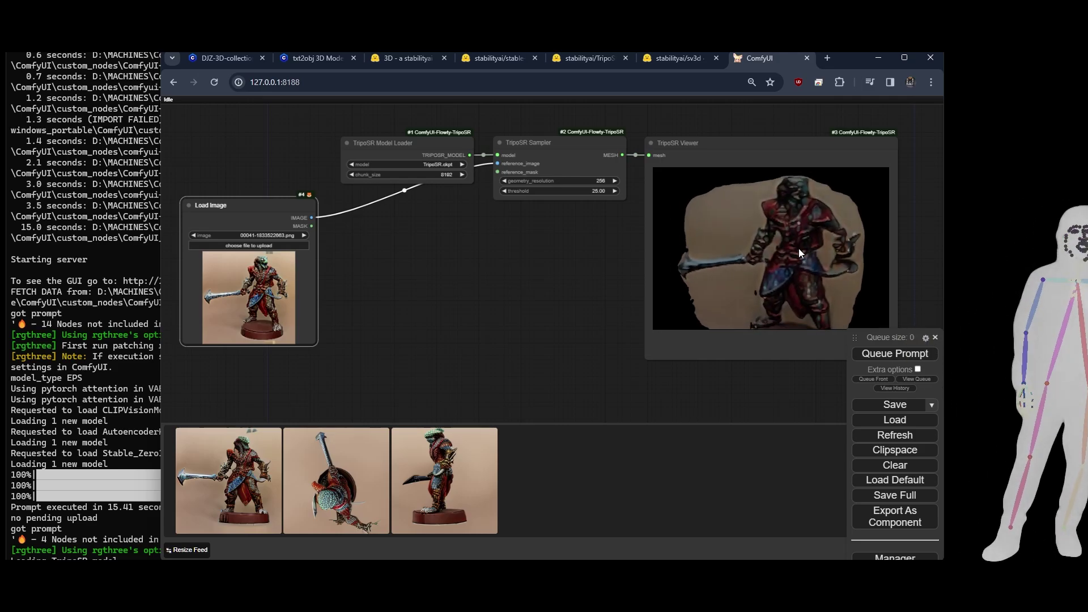
pyautogui.scroll(2, 782, 250)
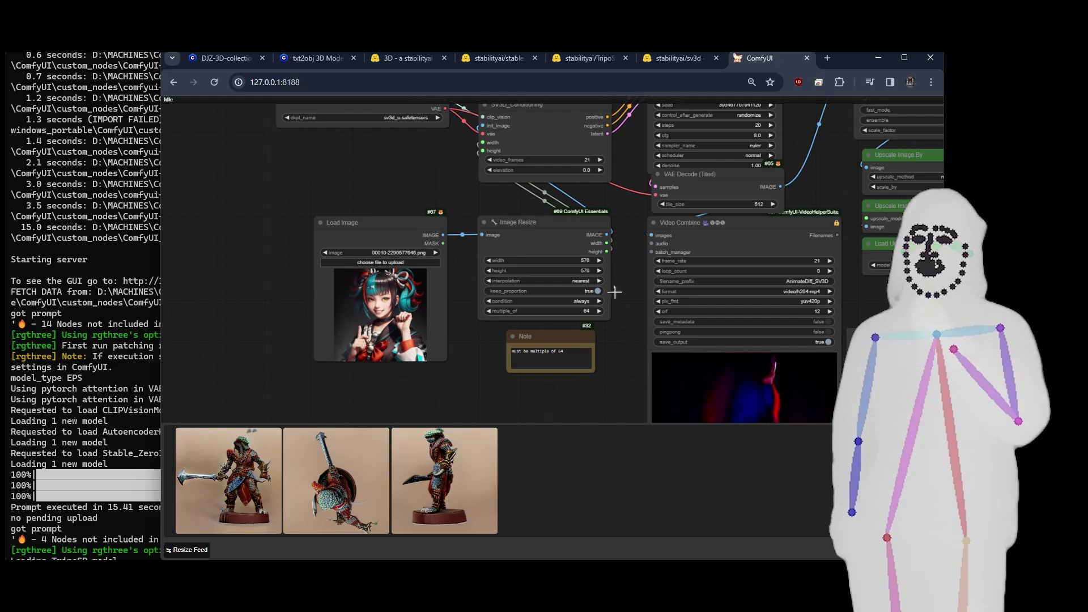
# Step: Survey the SV3D graph's video preview, upscale nodes, Load Image and Image Resize nodes
pyautogui.moveTo(627, 349); pyautogui.dragTo(570, 203)
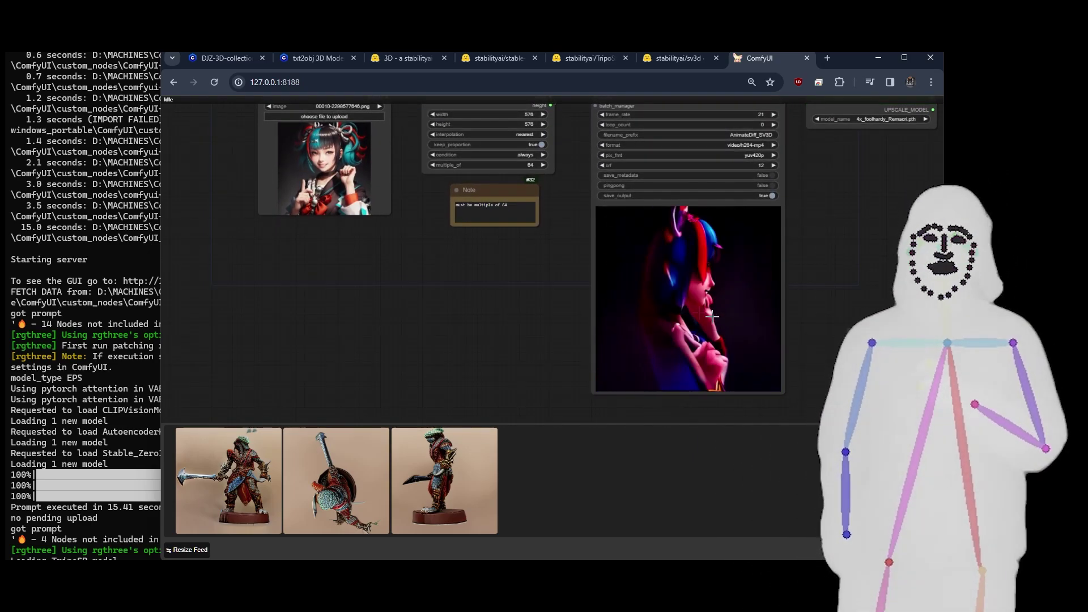
pyautogui.moveTo(815, 260); pyautogui.dragTo(436, 296)
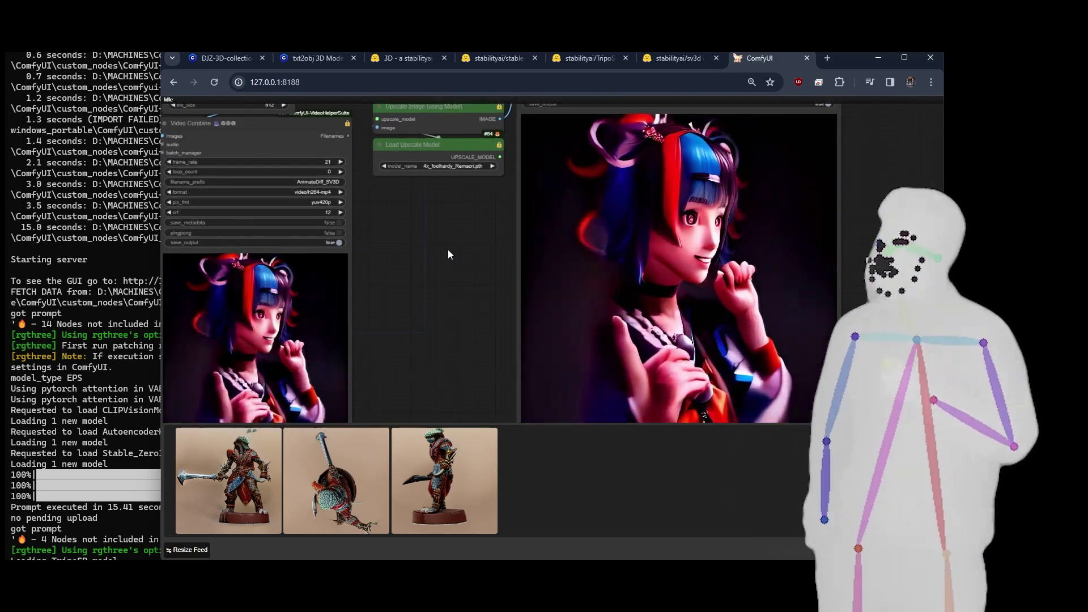
pyautogui.scroll(-1, 448, 250)
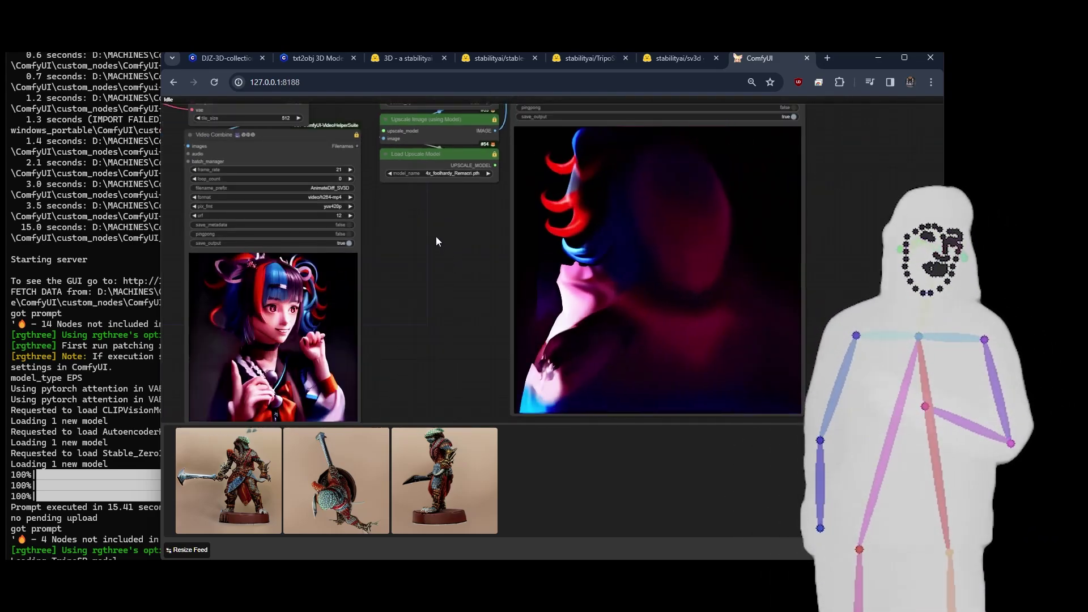
pyautogui.scroll(-2, 436, 241)
pyautogui.moveTo(437, 241); pyautogui.dragTo(698, 283)
pyautogui.scroll(3, 235, 240)
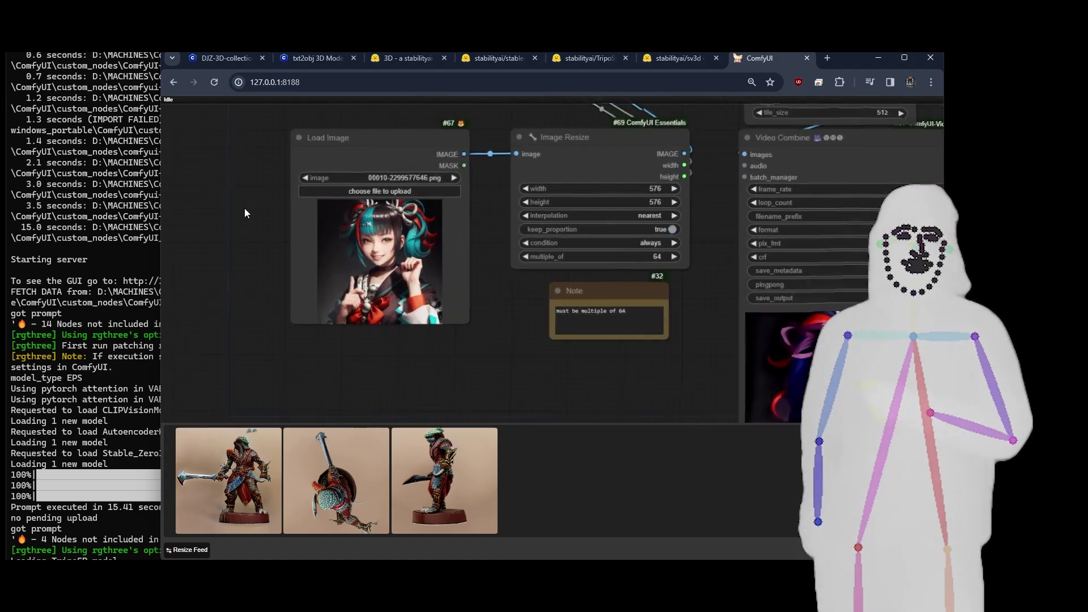
pyautogui.scroll(-3, 245, 213)
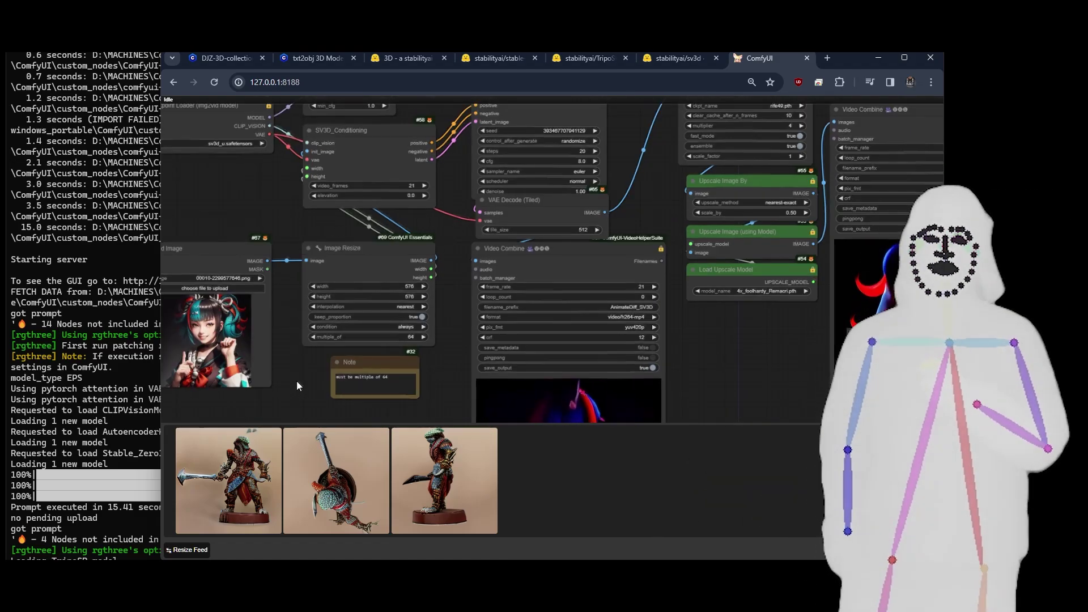
pyautogui.scroll(2, 386, 358)
pyautogui.scroll(1, 386, 293)
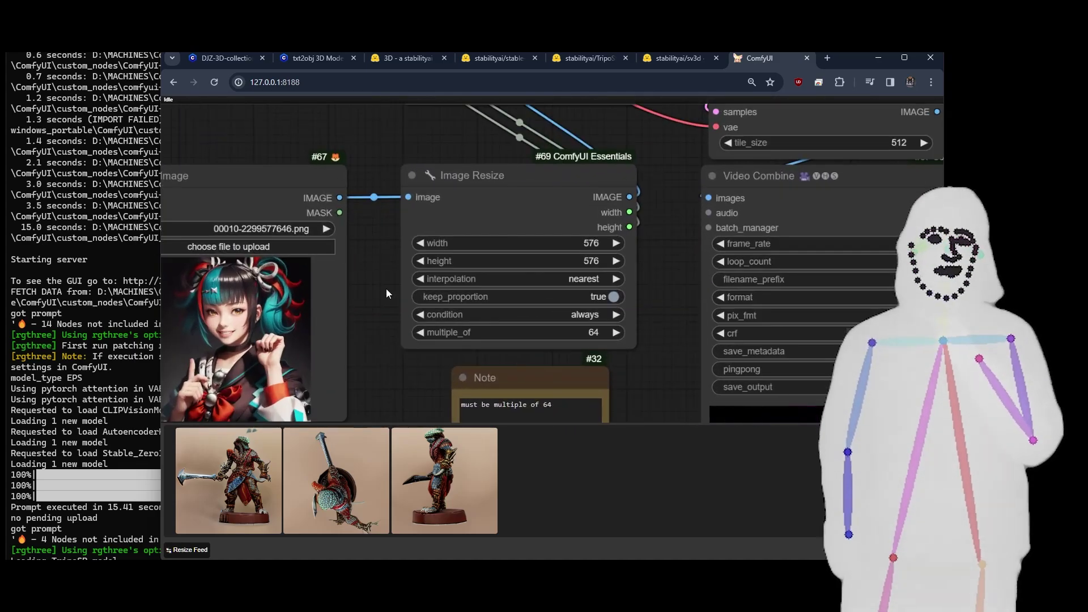
# Step: Select the Image Resize and Load Image nodes and shift the SV3D workflow right
pyautogui.moveTo(386, 293); pyautogui.dragTo(382, 272)
pyautogui.click(412, 236)
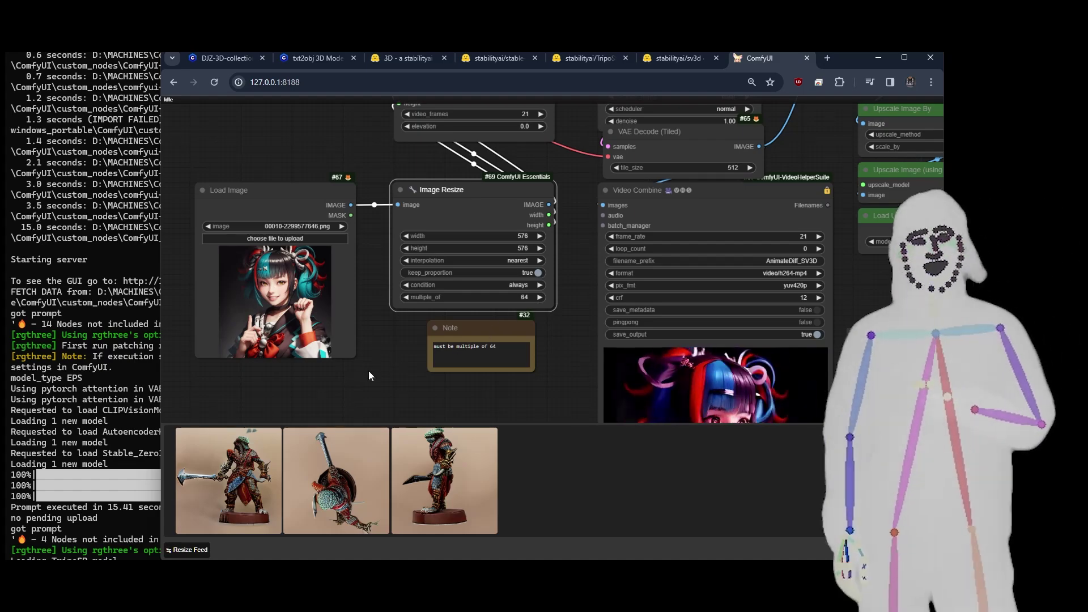
pyautogui.scroll(-5, 368, 374)
pyautogui.moveTo(498, 341); pyautogui.dragTo(384, 301)
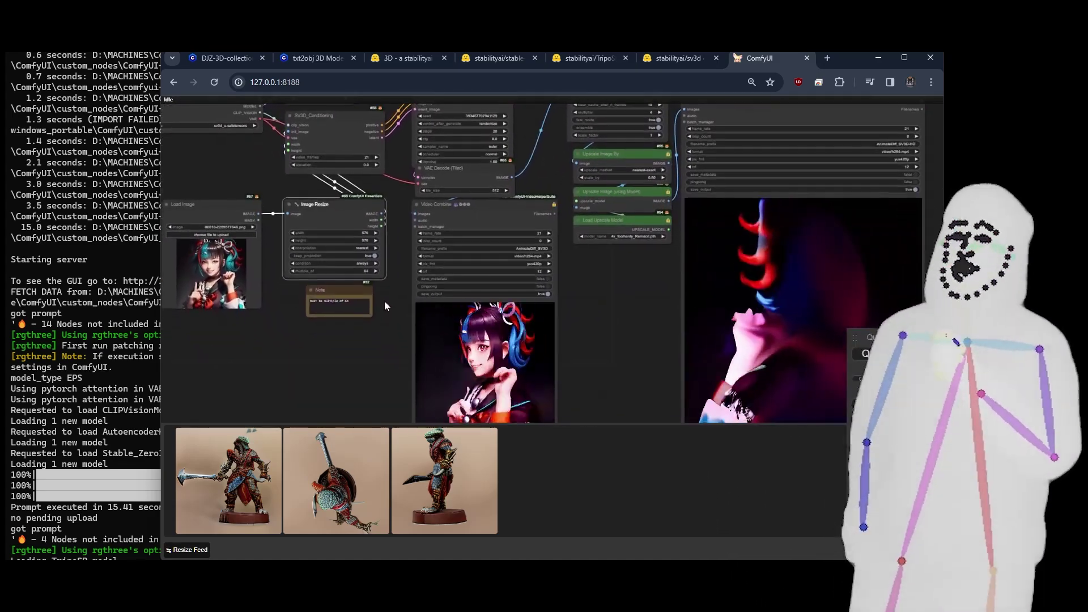
pyautogui.click(200, 207)
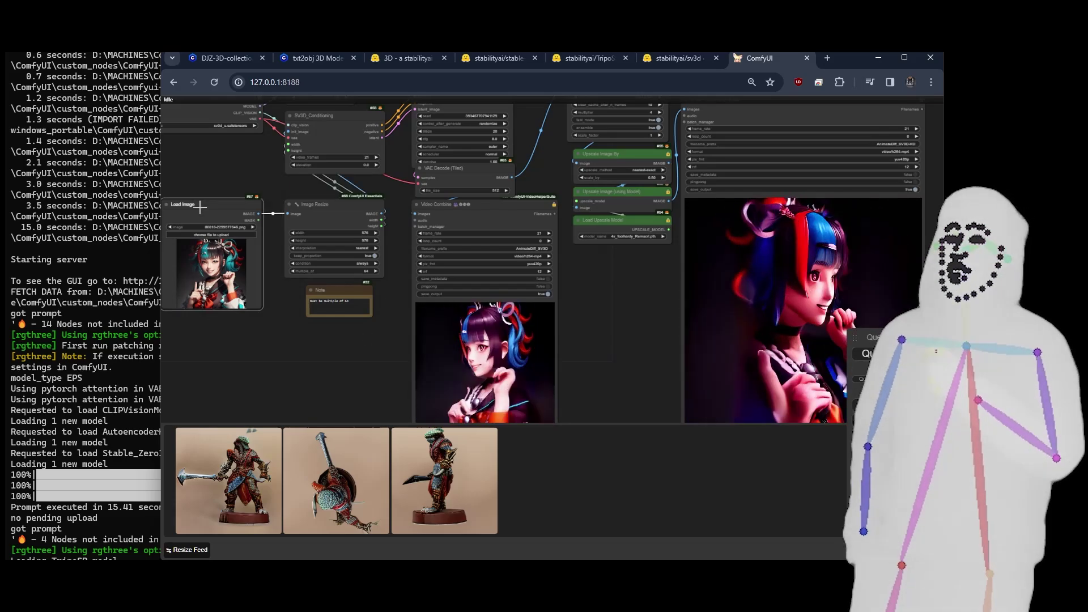
pyautogui.moveTo(229, 319); pyautogui.dragTo(496, 323)
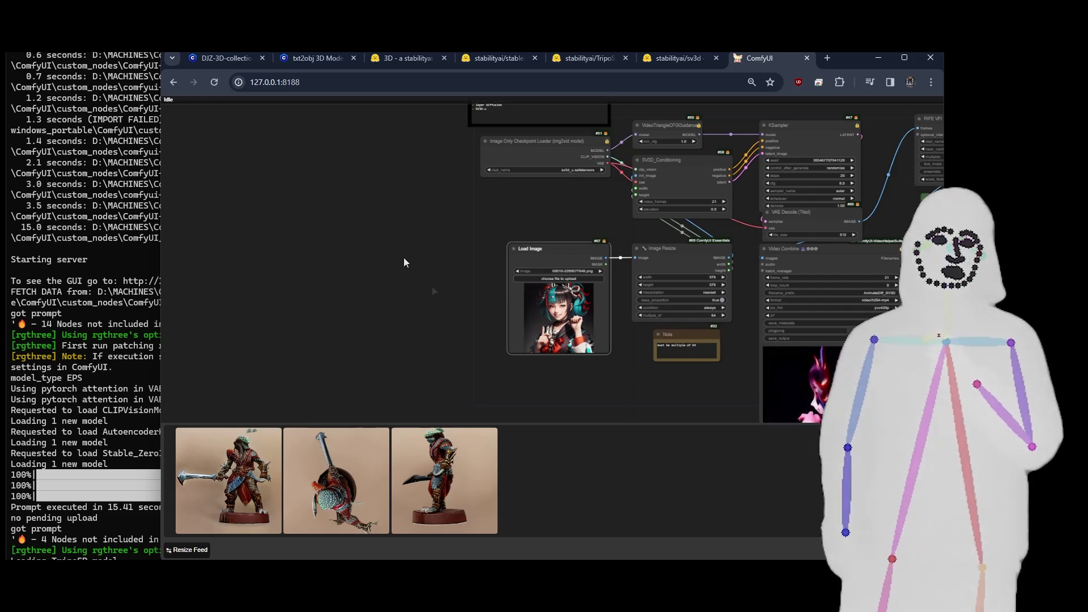
pyautogui.moveTo(547, 253)
pyautogui.mouseDown()
pyautogui.moveTo(495, 238)
pyautogui.moveTo(541, 241)
pyautogui.mouseUp()
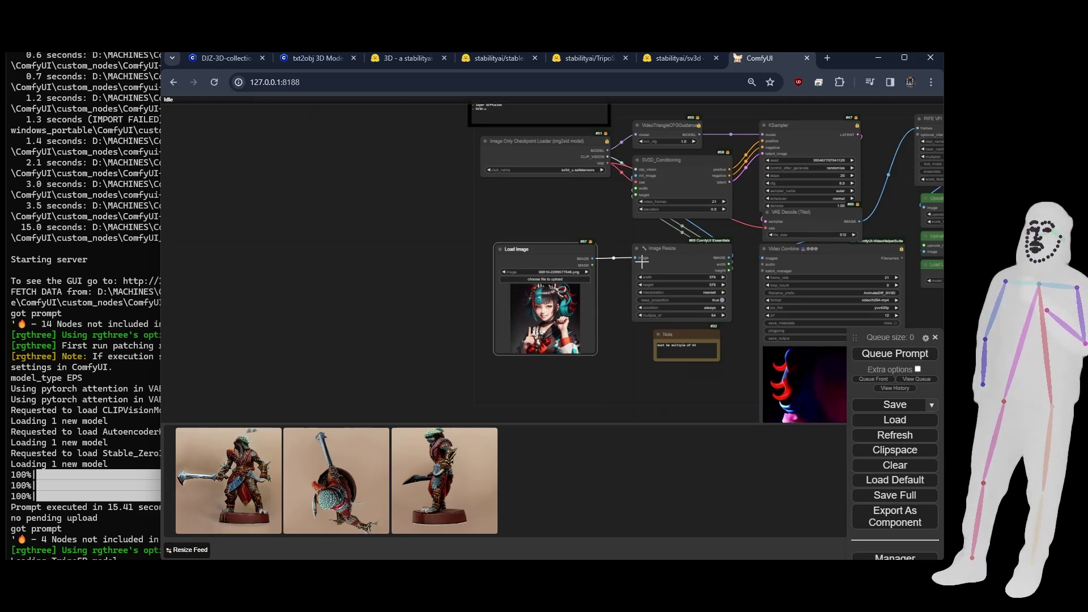
pyautogui.scroll(-8, 446, 291)
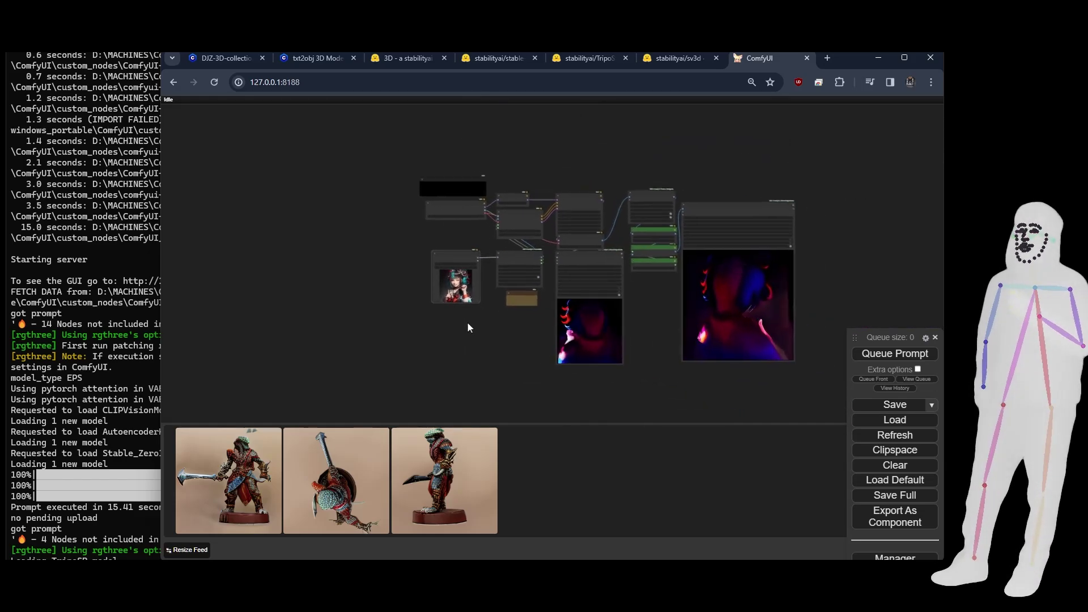
pyautogui.scroll(6, 468, 322)
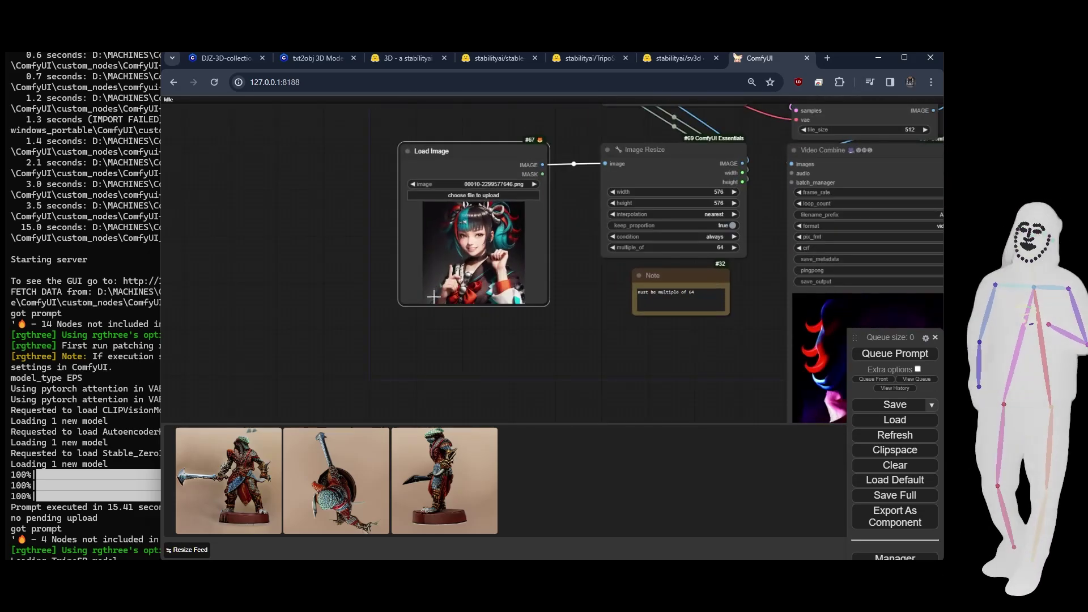
pyautogui.scroll(-4, 456, 289)
pyautogui.moveTo(539, 345); pyautogui.dragTo(421, 341)
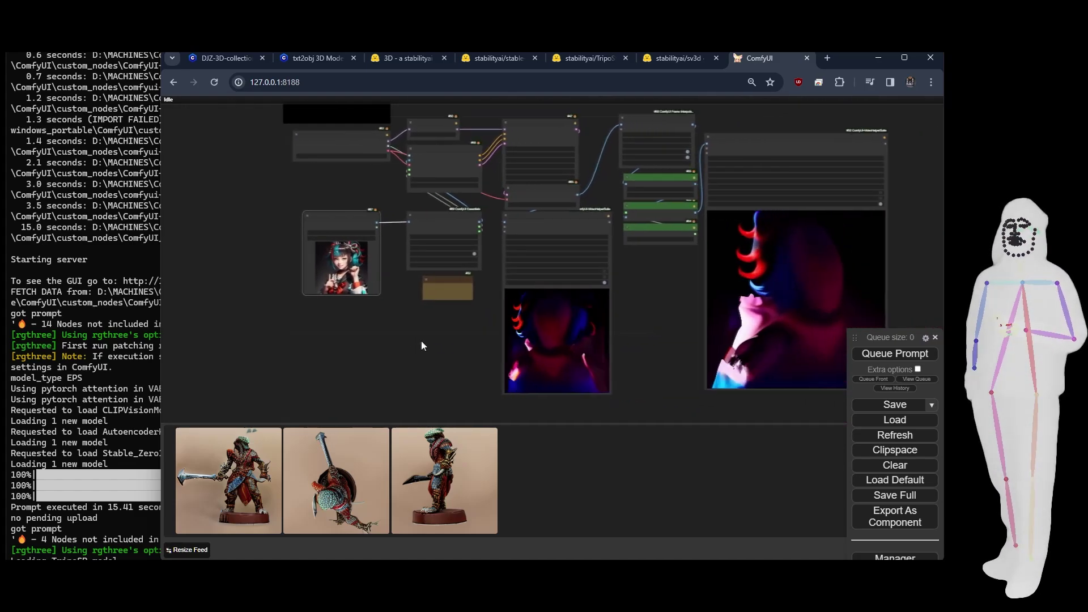
pyautogui.moveTo(638, 329); pyautogui.dragTo(613, 334)
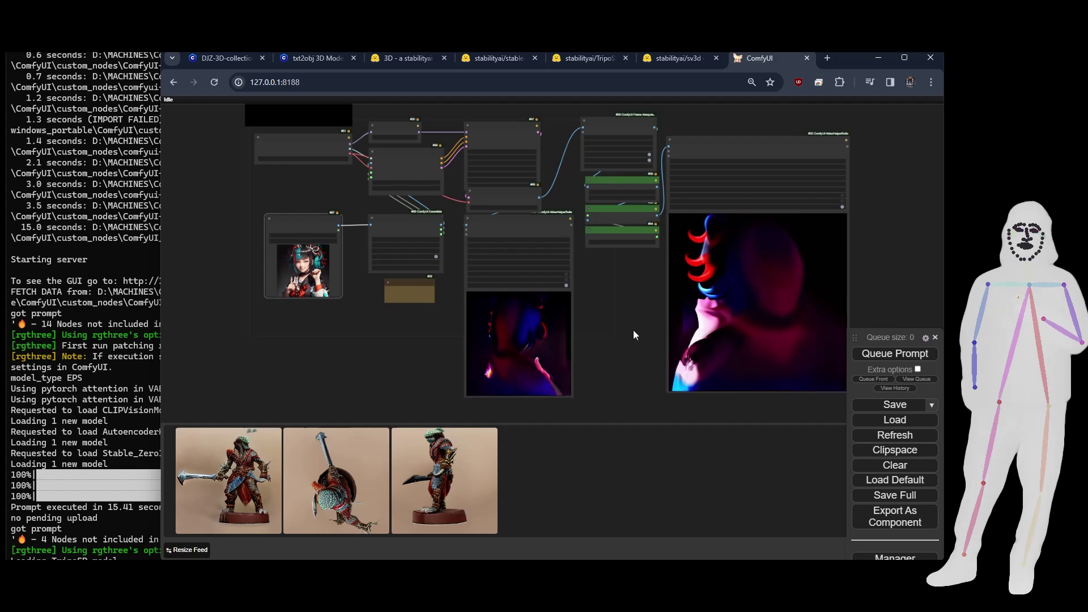
pyautogui.moveTo(634, 329); pyautogui.dragTo(547, 314)
pyautogui.scroll(5, 547, 275)
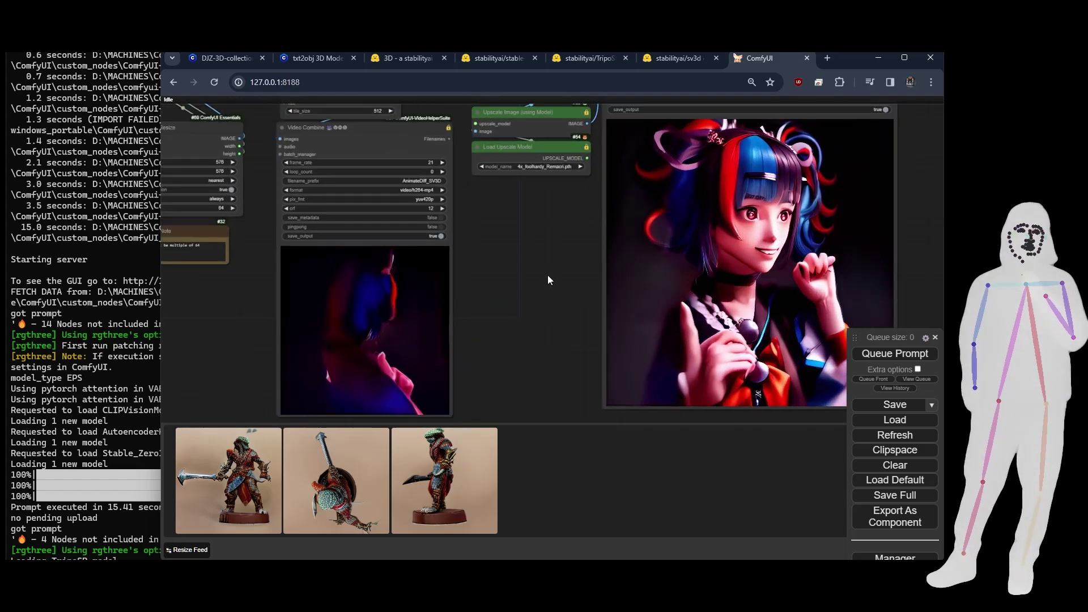
pyautogui.moveTo(573, 294); pyautogui.dragTo(403, 297)
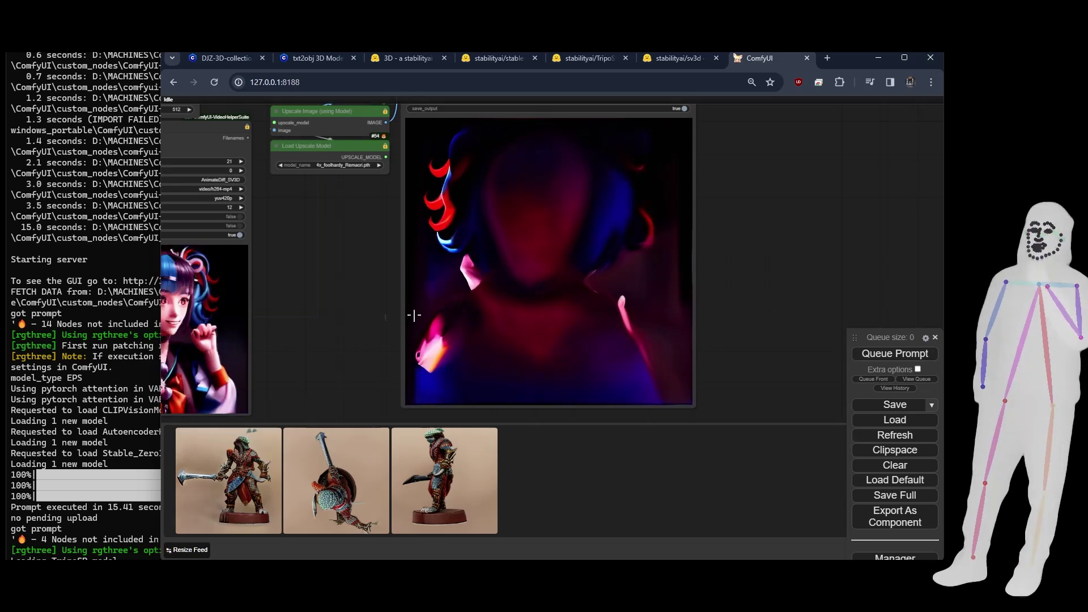
pyautogui.moveTo(299, 307); pyautogui.dragTo(686, 274)
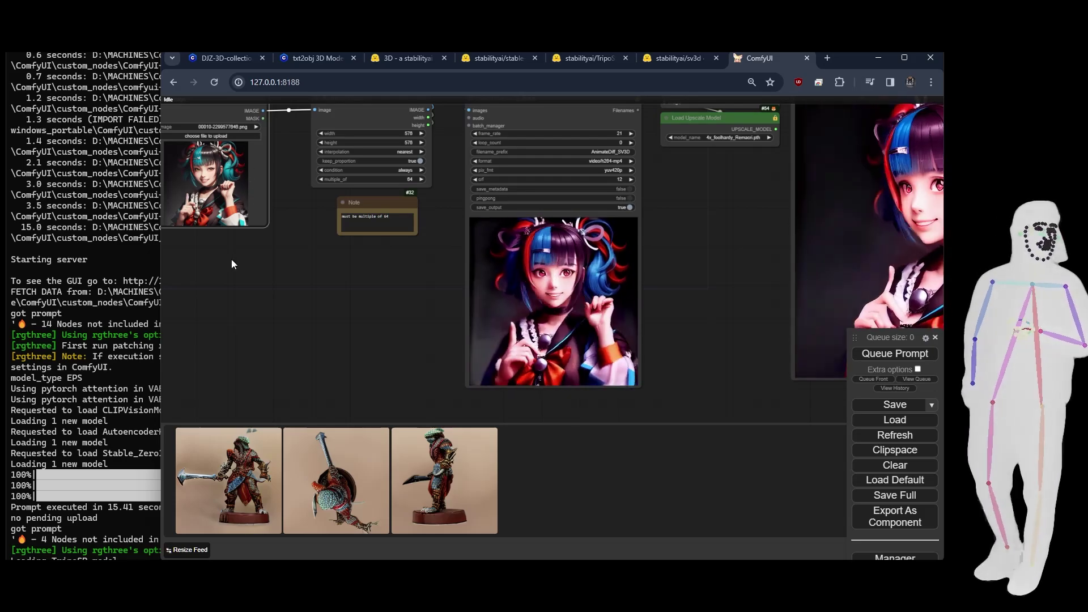
pyautogui.moveTo(237, 268); pyautogui.dragTo(339, 350)
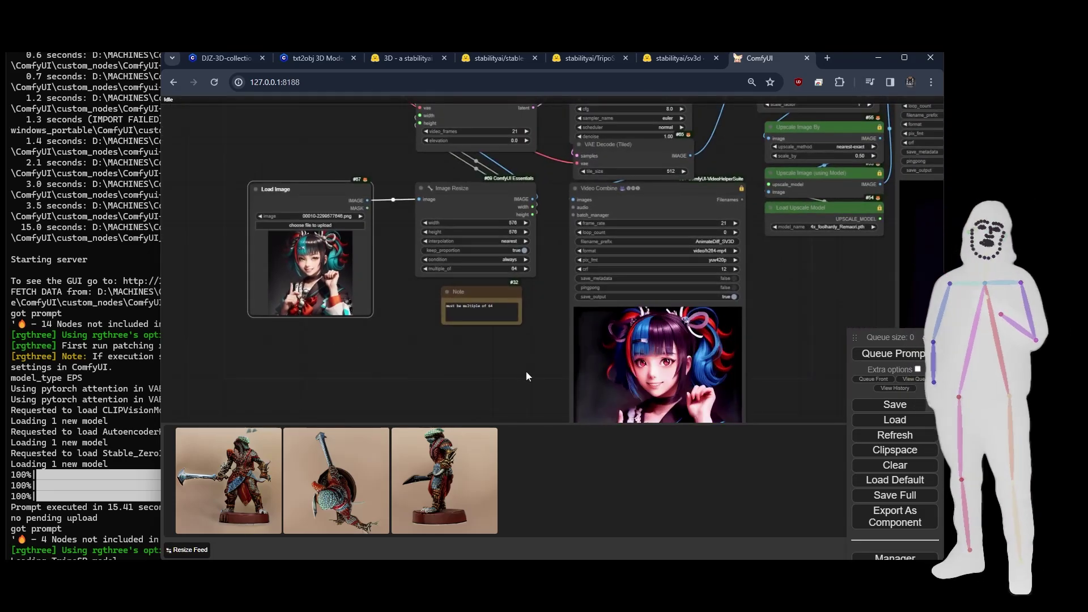
pyautogui.moveTo(526, 372); pyautogui.dragTo(338, 402)
pyautogui.moveTo(546, 191); pyautogui.dragTo(524, 239)
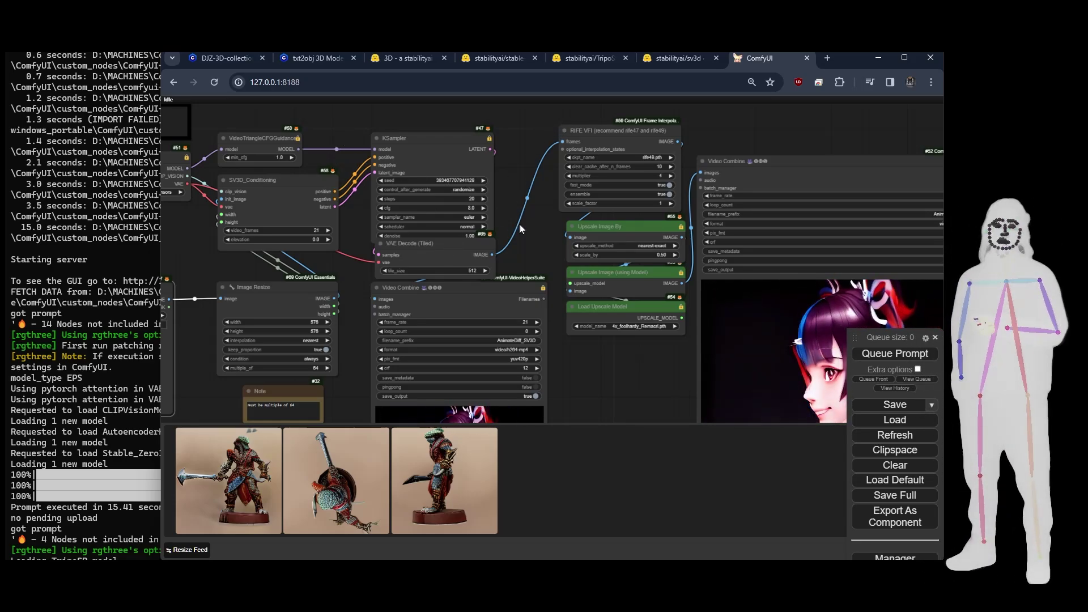
pyautogui.rightClick(527, 249)
pyautogui.click(543, 219)
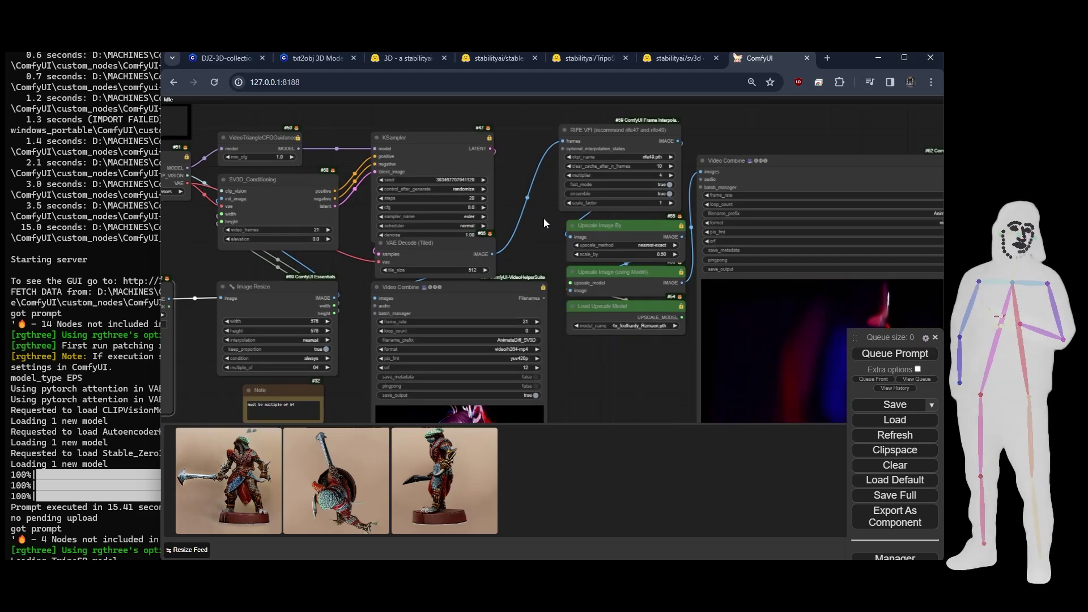
pyautogui.moveTo(543, 247); pyautogui.dragTo(564, 211)
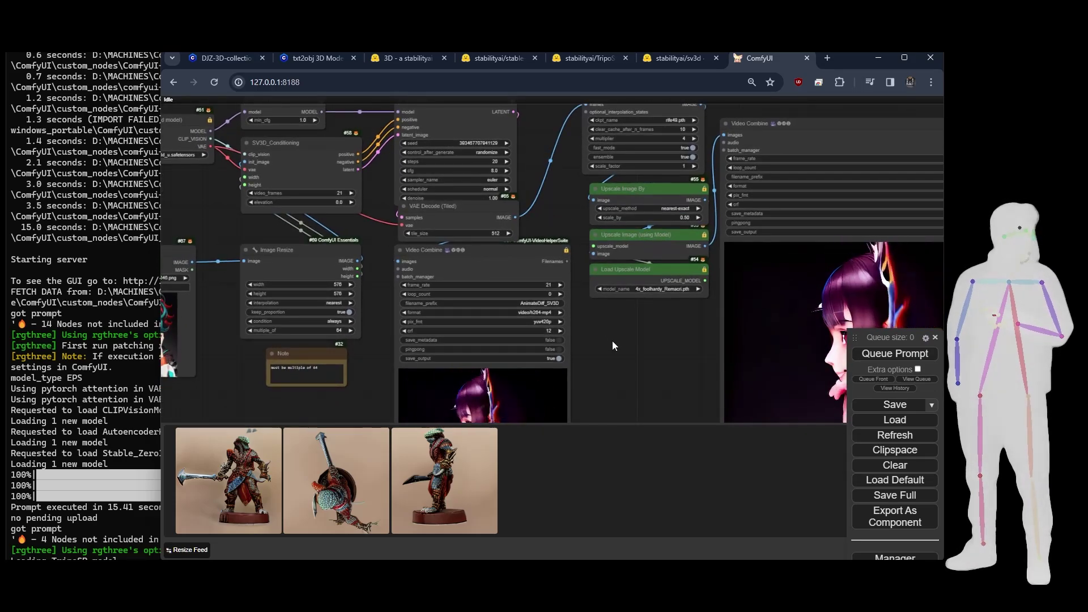
pyautogui.moveTo(613, 342); pyautogui.dragTo(676, 366)
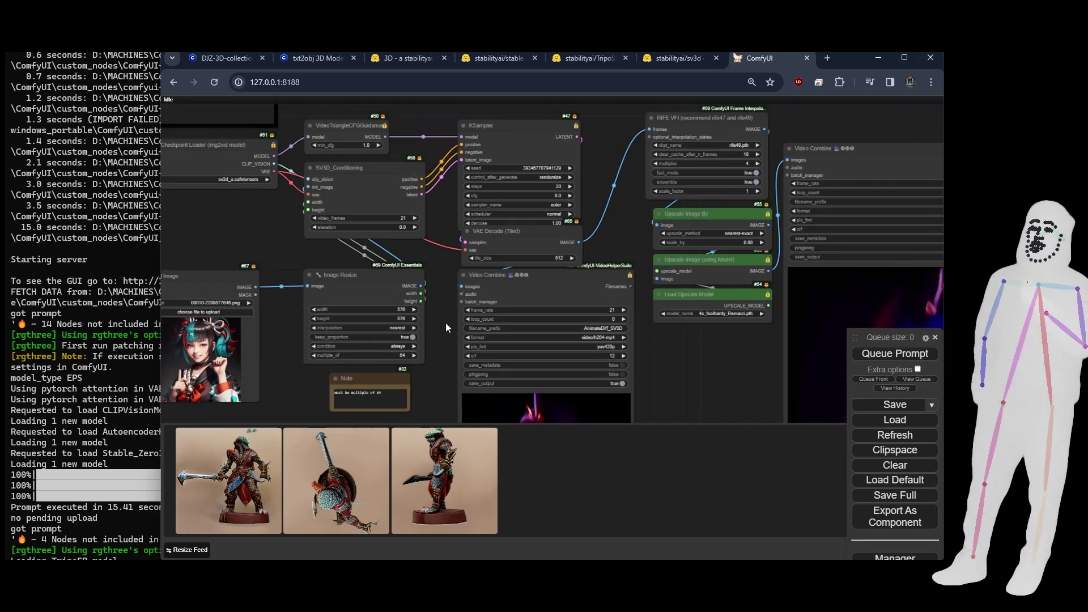
pyautogui.moveTo(295, 393); pyautogui.dragTo(357, 367)
pyautogui.scroll(-6, 341, 297)
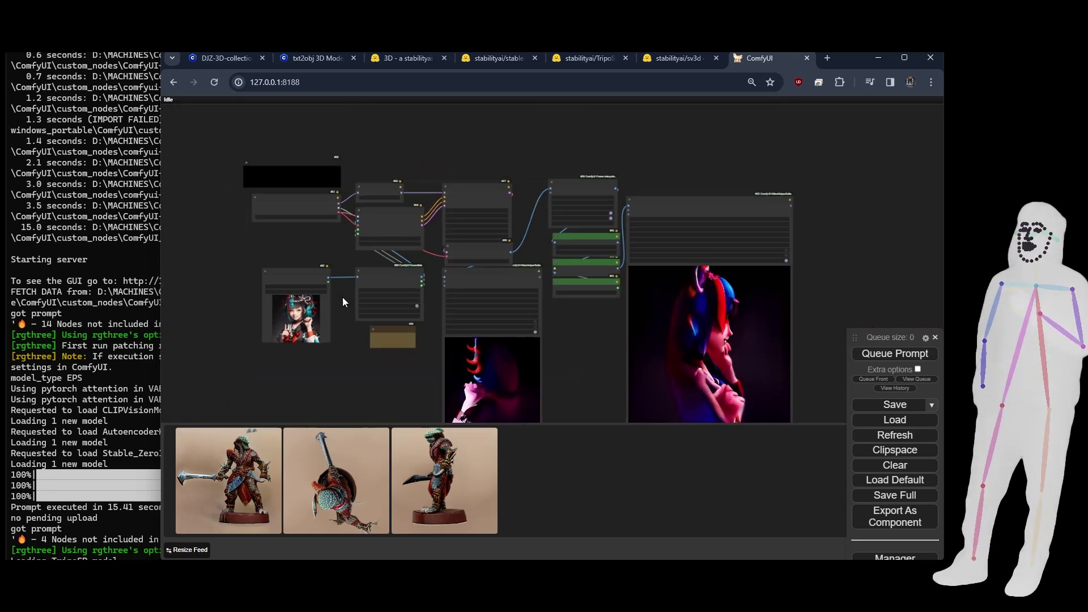
pyautogui.moveTo(234, 263); pyautogui.dragTo(360, 293)
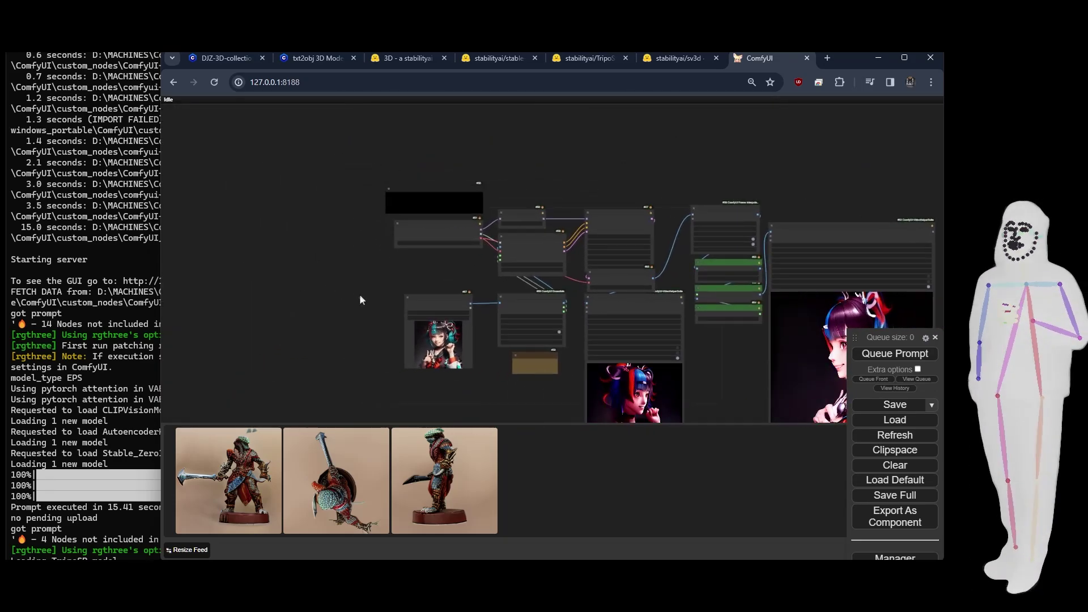
# Step: Add an AlphaChanelRemove node to the SV3D canvas by searching 'remo'
pyautogui.doubleClick(268, 291)
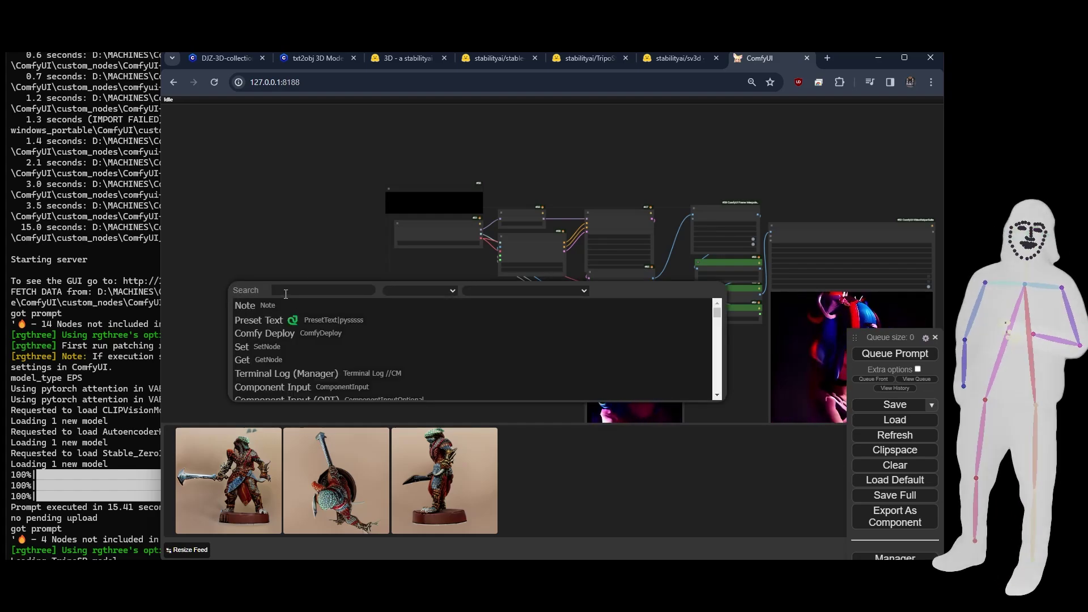
pyautogui.write('remove')
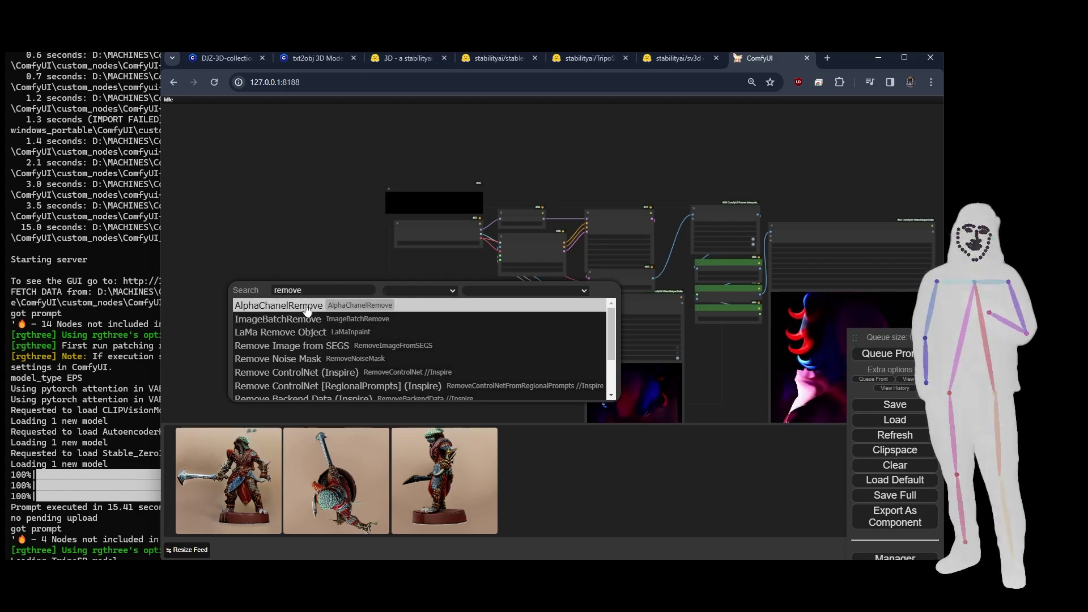
pyautogui.click(284, 308)
pyautogui.scroll(10, 289, 293)
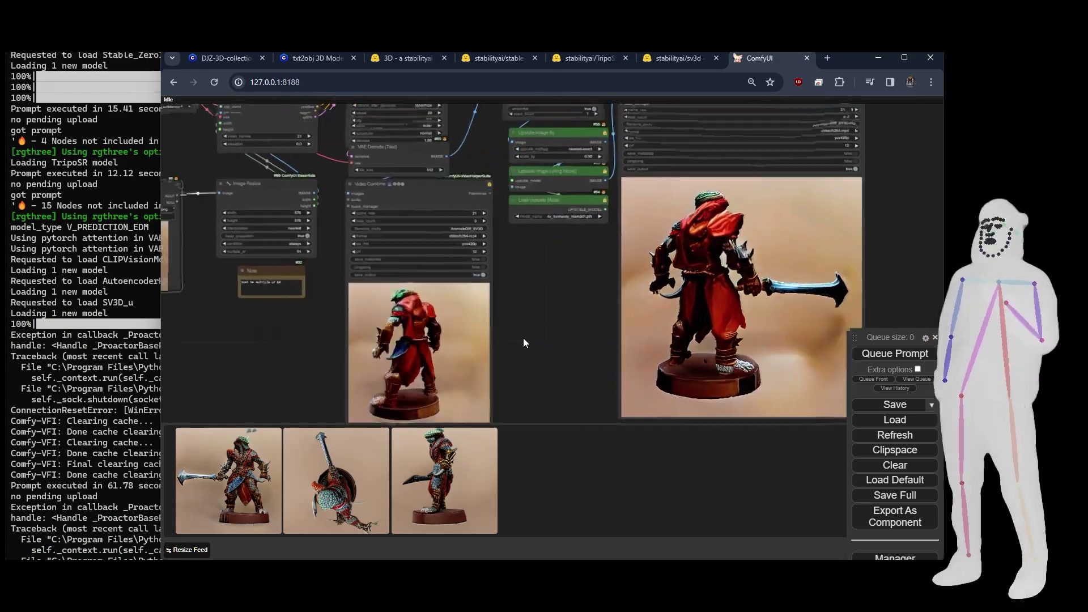
# Step: View the large upscaled warrior turnaround video, then return to the DJZ-3D-collection Civitai page
pyautogui.scroll(2, 523, 338)
pyautogui.moveTo(562, 341); pyautogui.dragTo(345, 329)
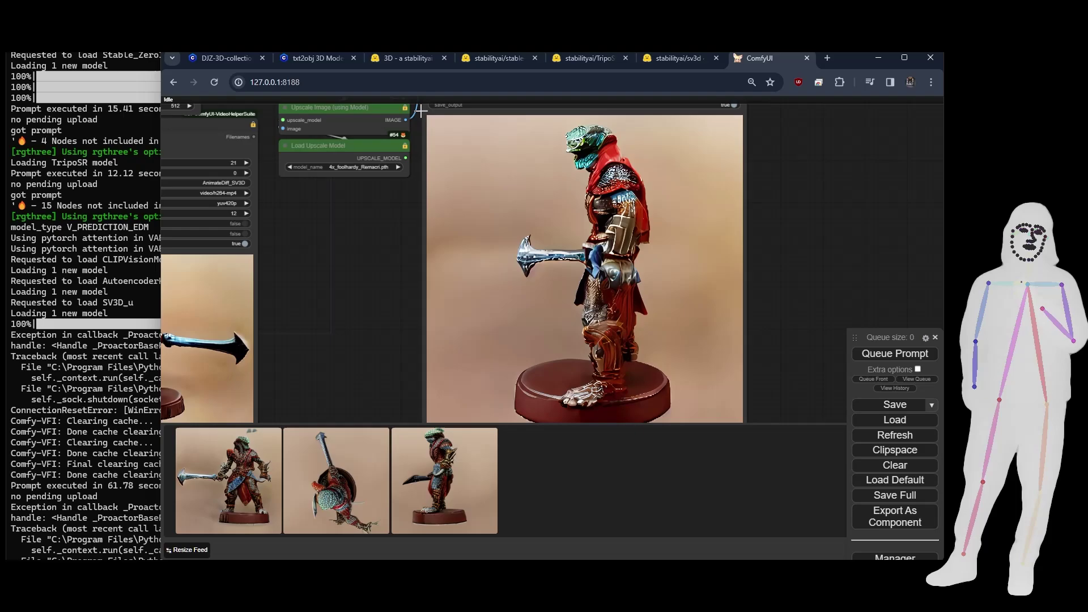
pyautogui.click(230, 57)
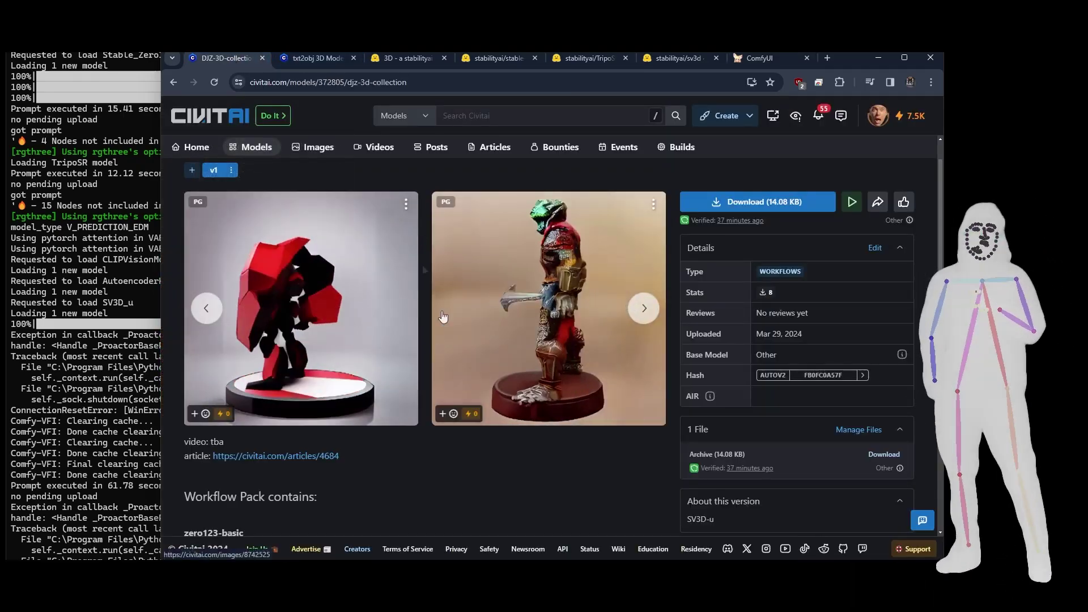
# Step: Show the txt2obj article's Meshroom photogrammetry and Blender final-stage sections
pyautogui.click(320, 61)
pyautogui.scroll(-3, 374, 229)
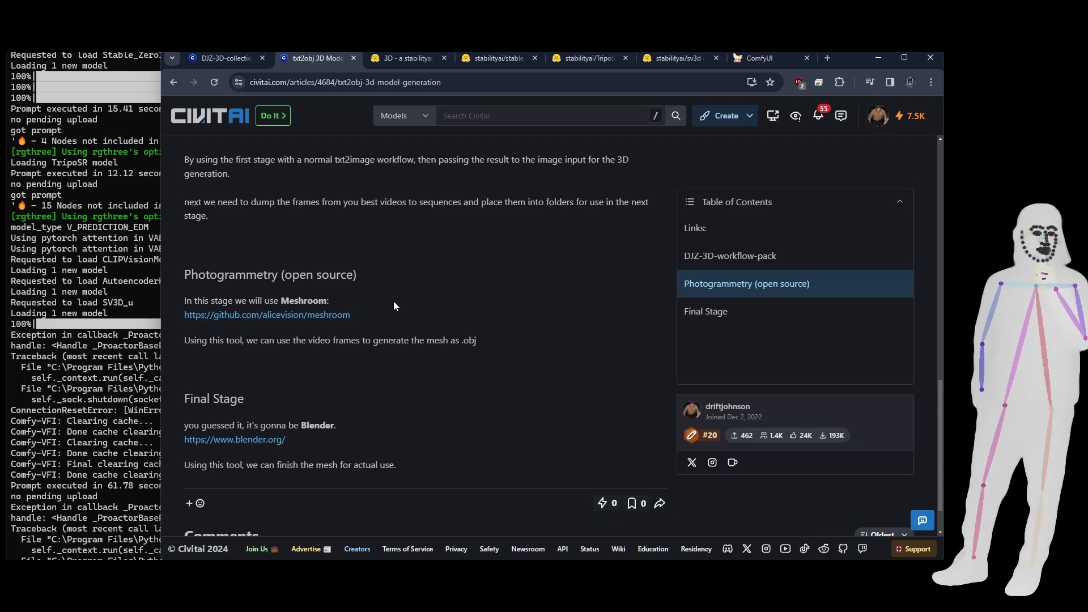
# Step: Scroll up past the workflow pack and Links sections to the article's title and introduction
pyautogui.scroll(-2, 393, 301)
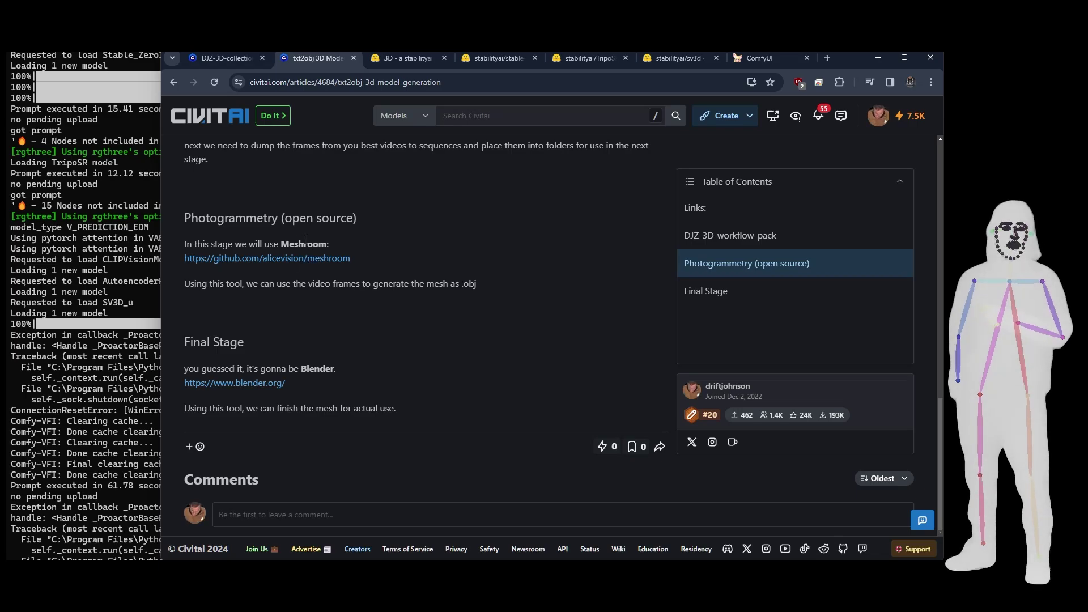
pyautogui.scroll(4, 444, 296)
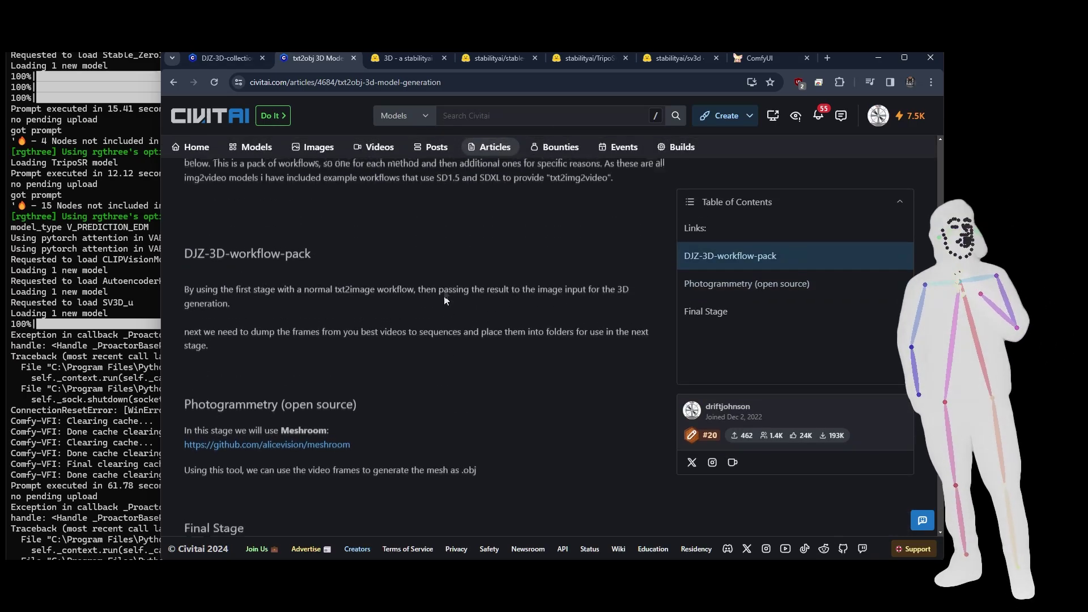
pyautogui.scroll(5, 444, 296)
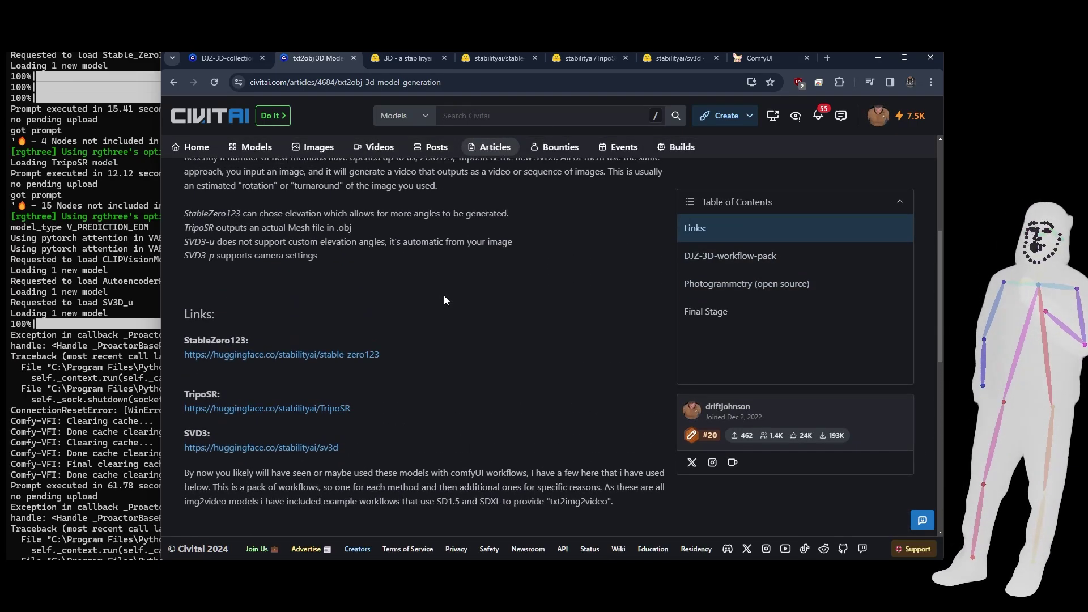
pyautogui.scroll(-4, 444, 300)
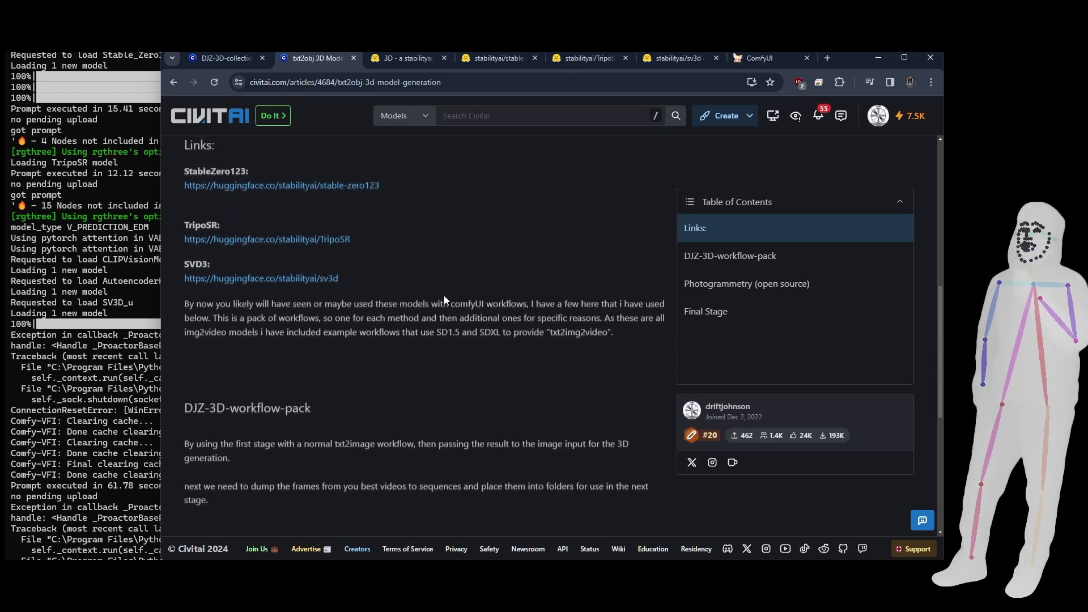
pyautogui.scroll(3, 443, 300)
pyautogui.scroll(2, 444, 295)
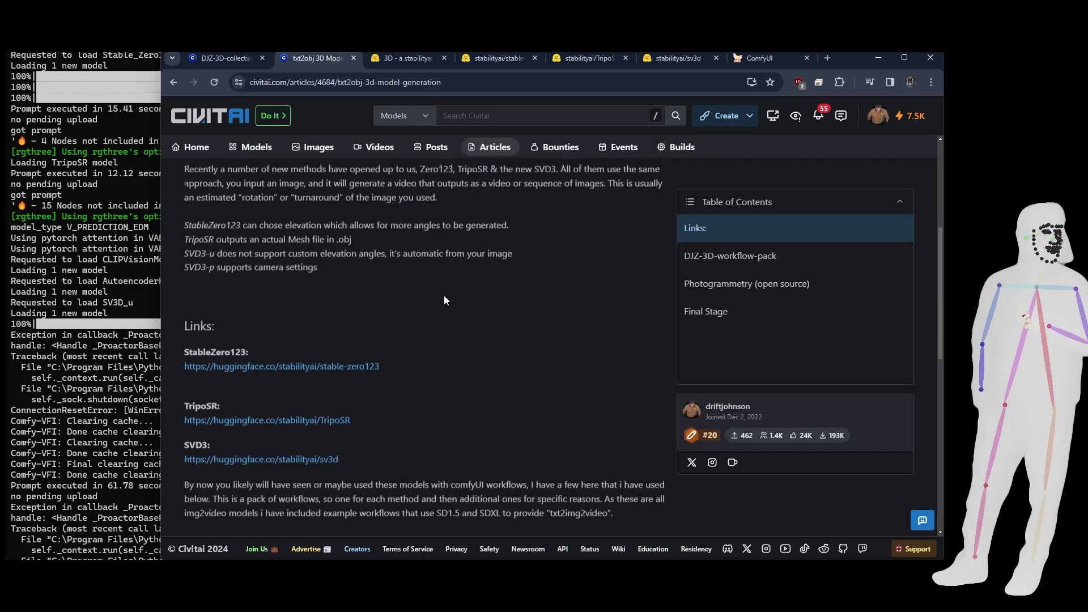
pyautogui.scroll(-2, 444, 294)
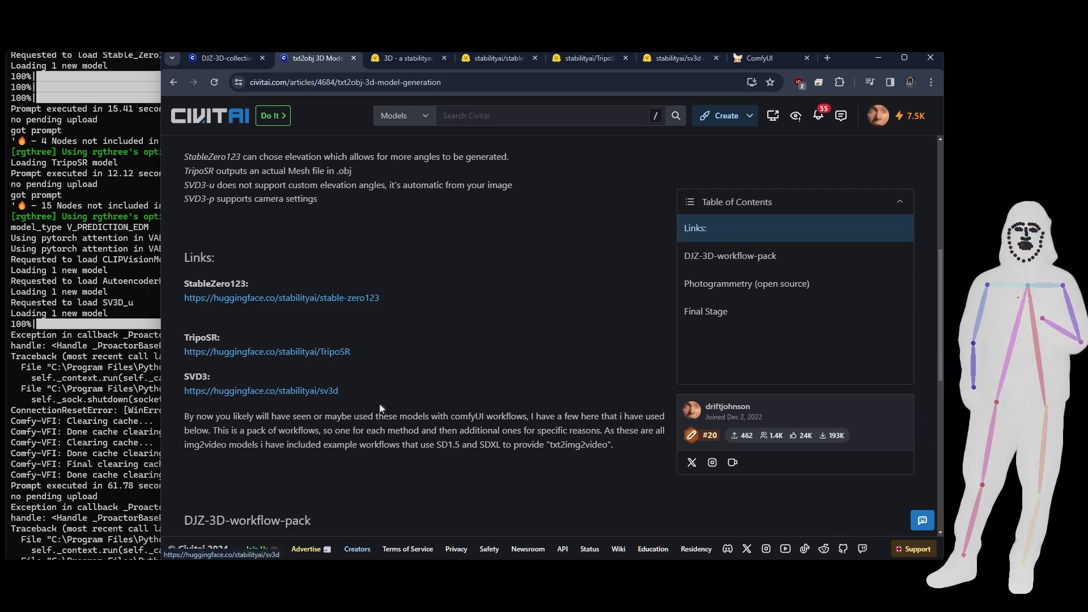
pyautogui.scroll(7, 403, 403)
pyautogui.scroll(1, 403, 402)
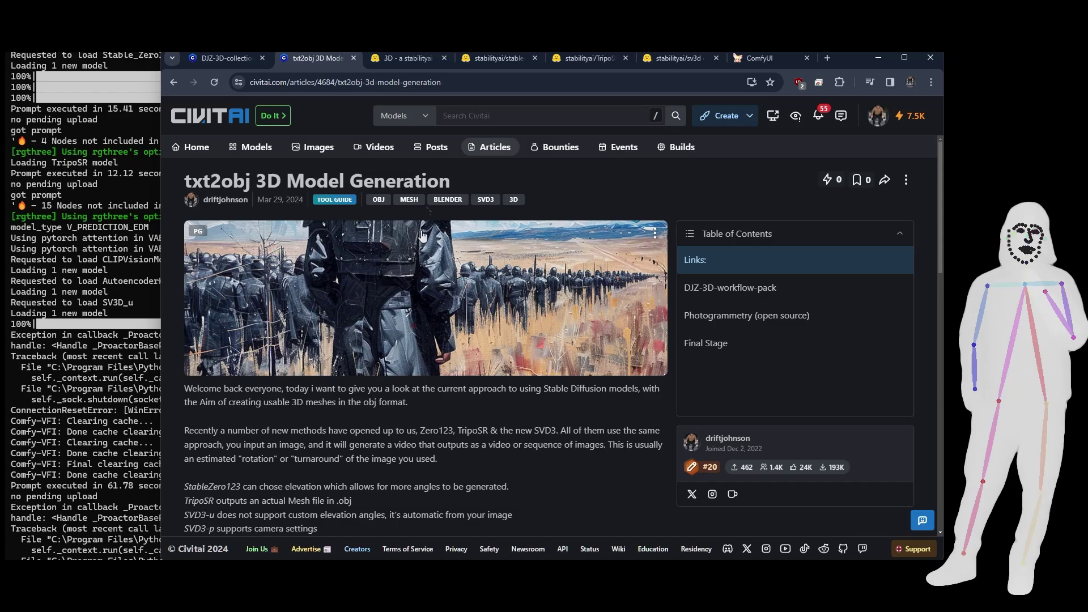
# Step: Go back to the DJZ-3D-collection model page with its warrior preview gallery
pyautogui.click(237, 61)
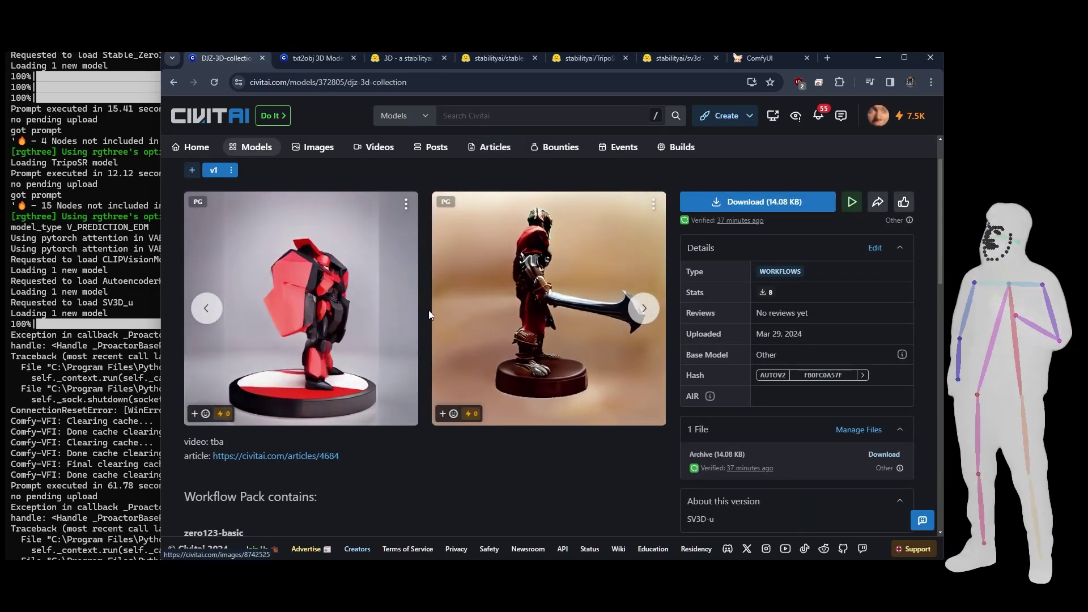